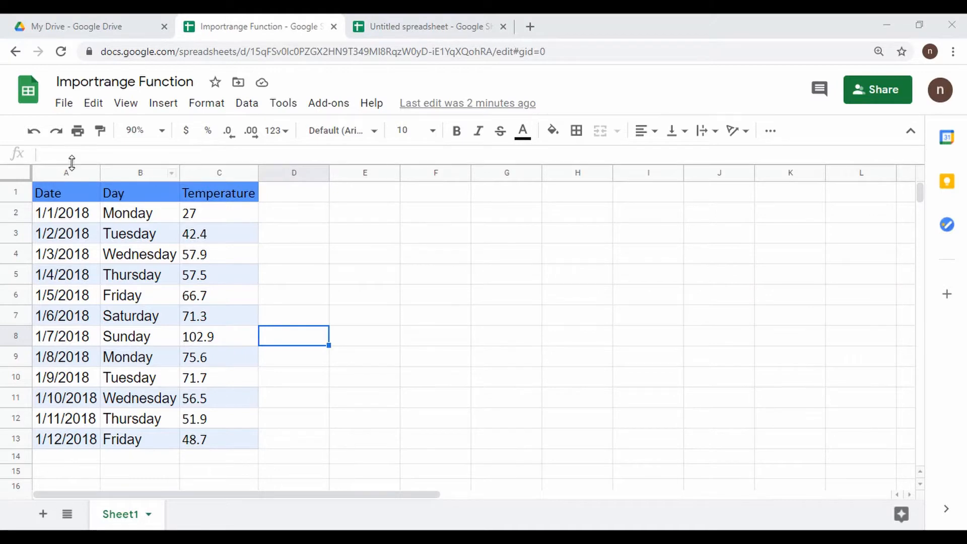
- Inspect the Date, Day and Temperature columns A–C of Importrange Function, then move to the untitled spreadsheet
left_click(68, 172)
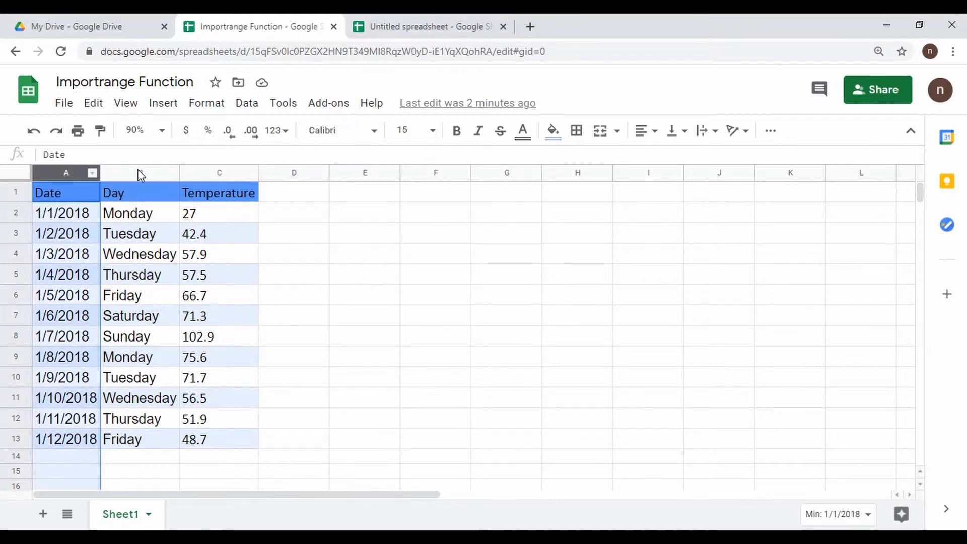
left_click(138, 172)
left_click(240, 168)
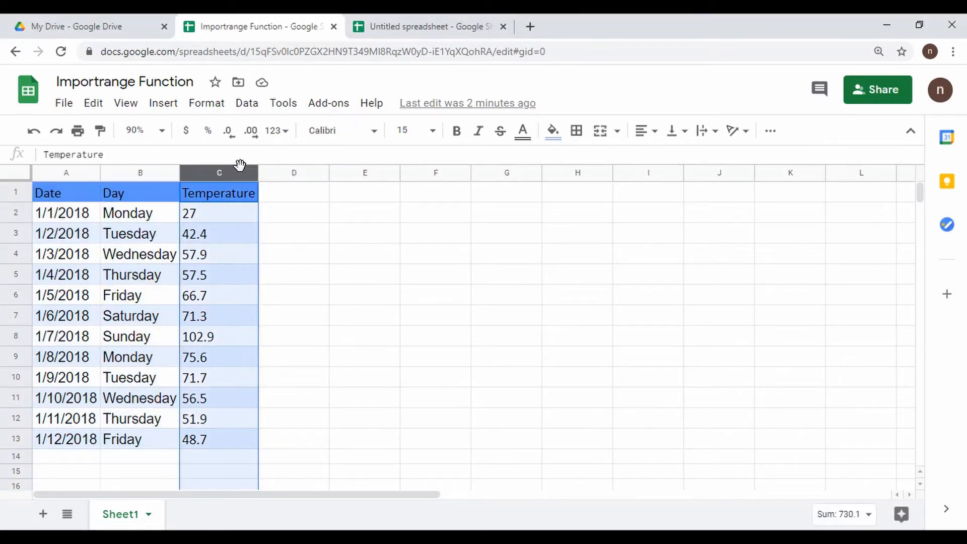
left_click(414, 23)
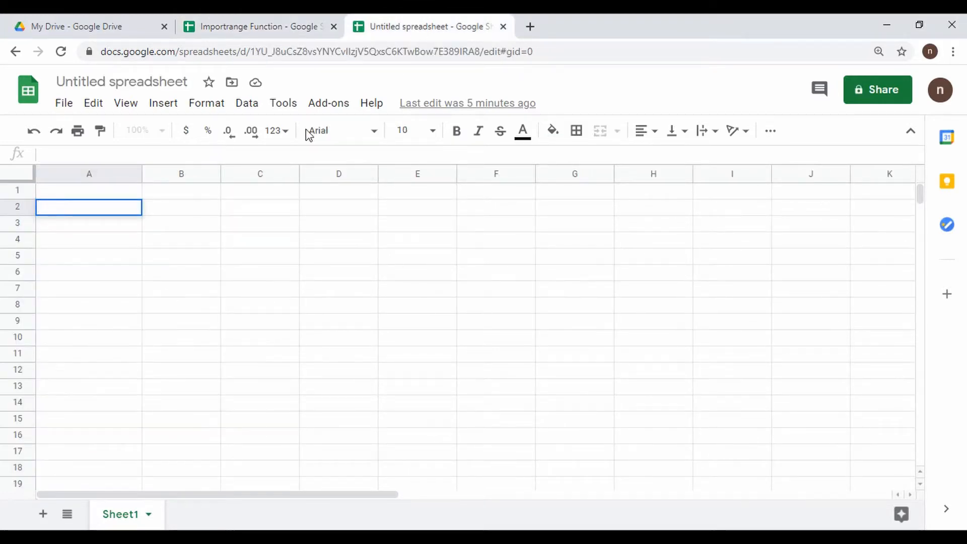
left_click(258, 33)
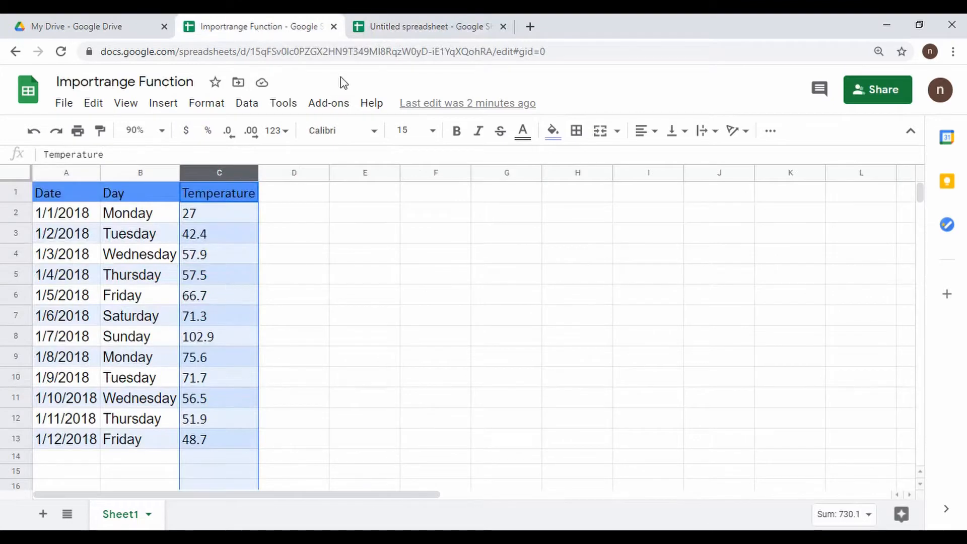
left_click(466, 27)
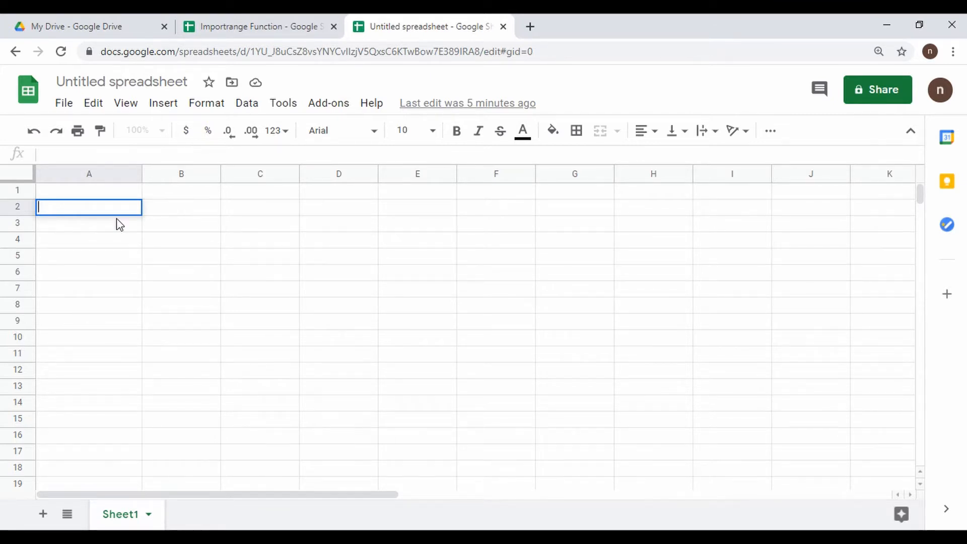
- Start an =IMPORTRANGE( formula in cell A2 from the =impo autocomplete list
type("=")
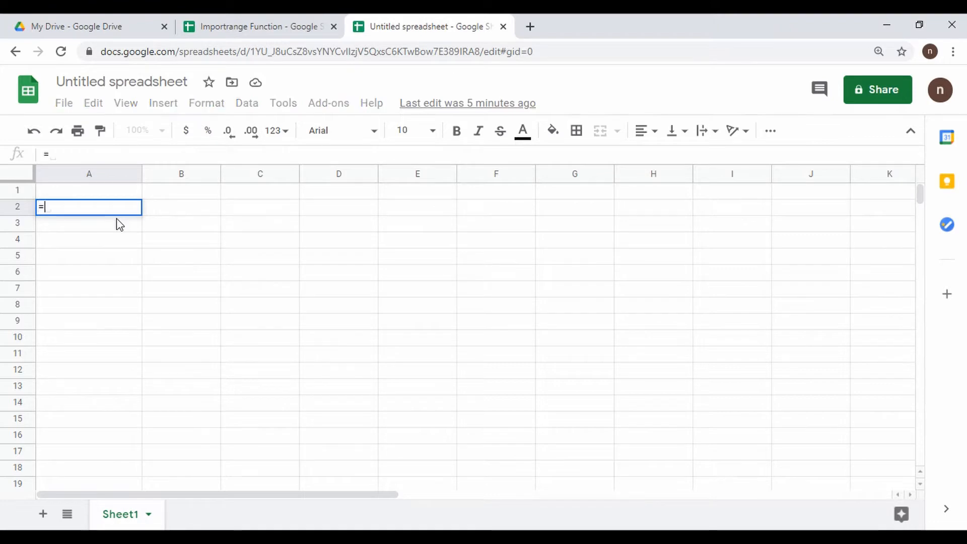
type("impo")
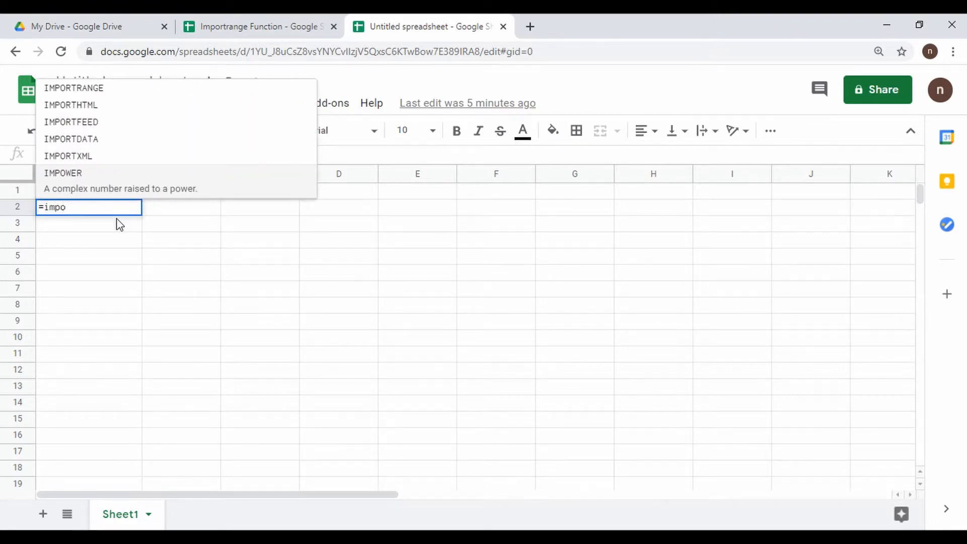
left_click(133, 91)
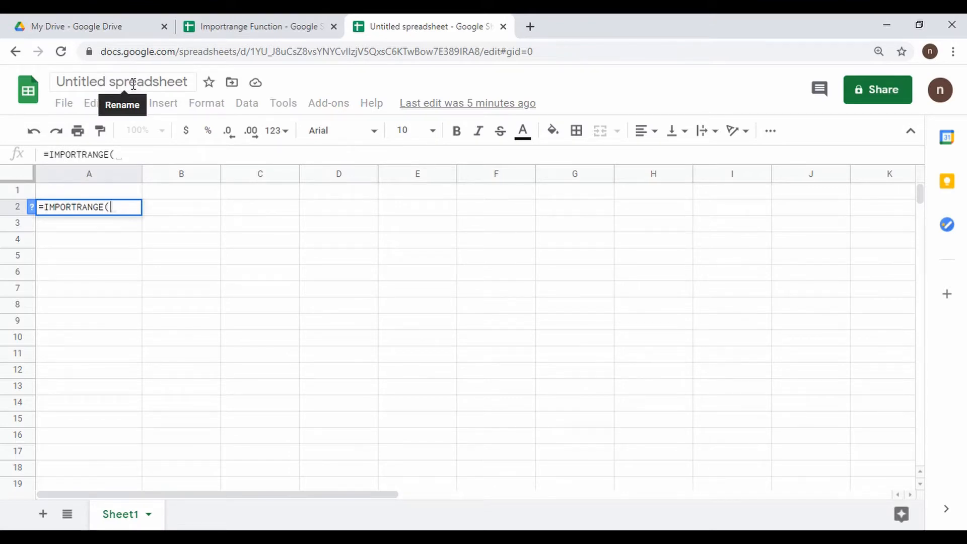
left_click(306, 24)
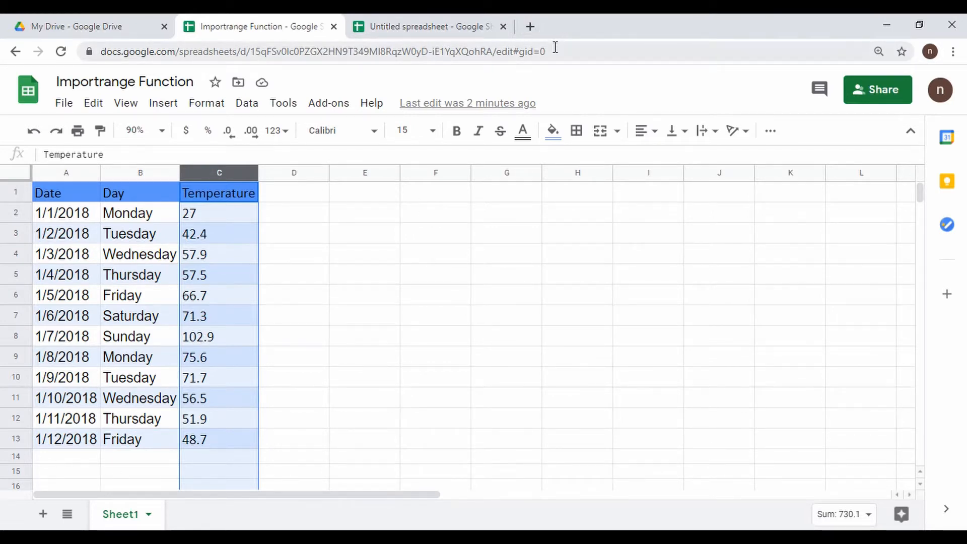
- Select the source spreadsheet's ID in its web address and reopen A2's IMPORTRANGE formula for editing
left_click(555, 48)
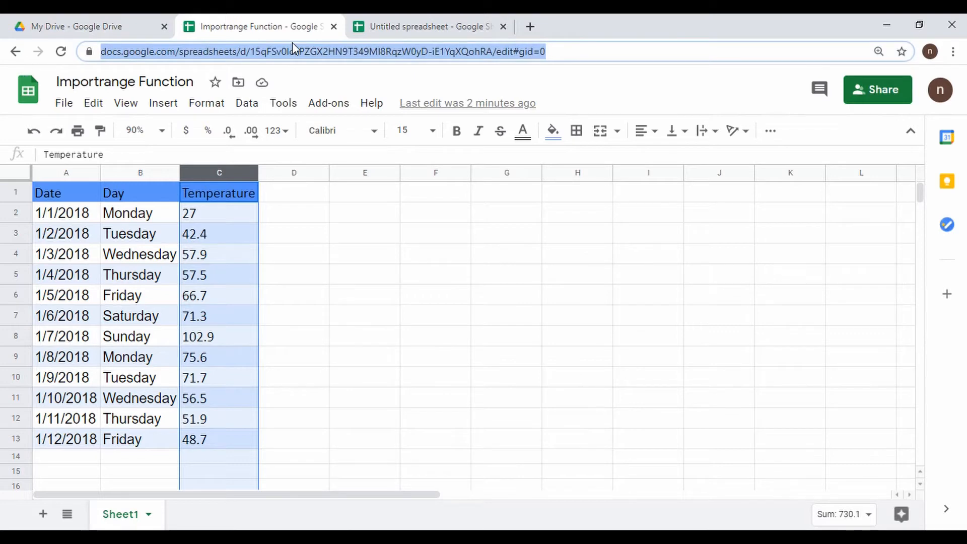
left_click_drag(571, 51, 283, 52)
left_click(487, 54)
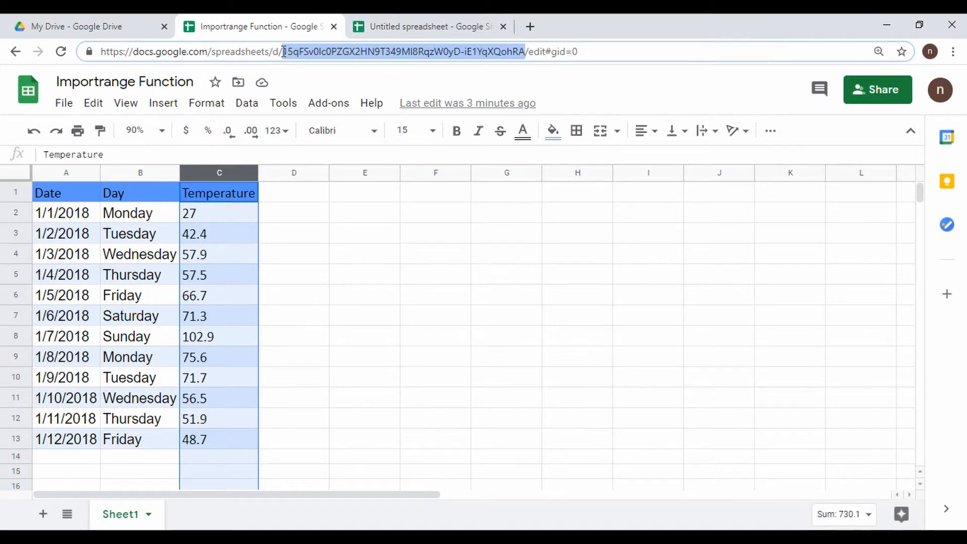
left_click(469, 26)
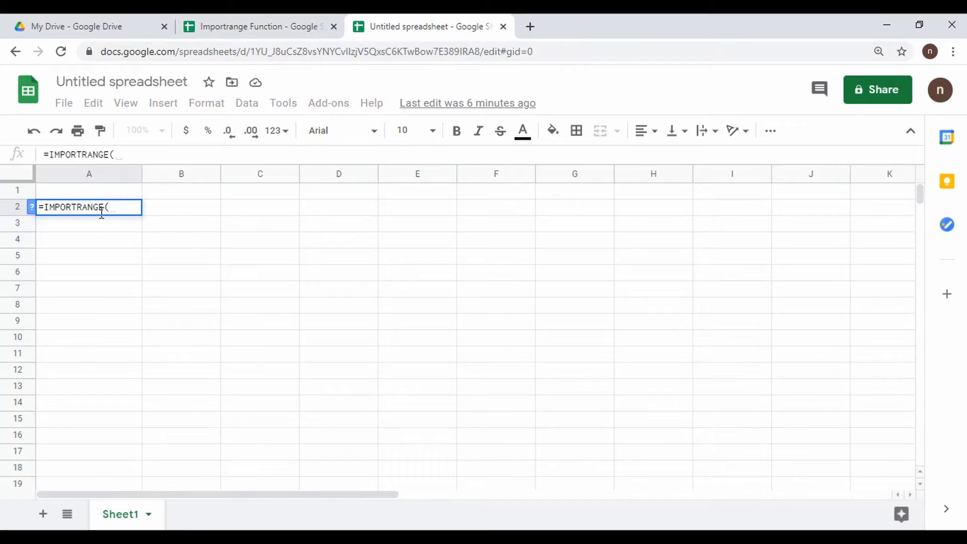
left_click(118, 207)
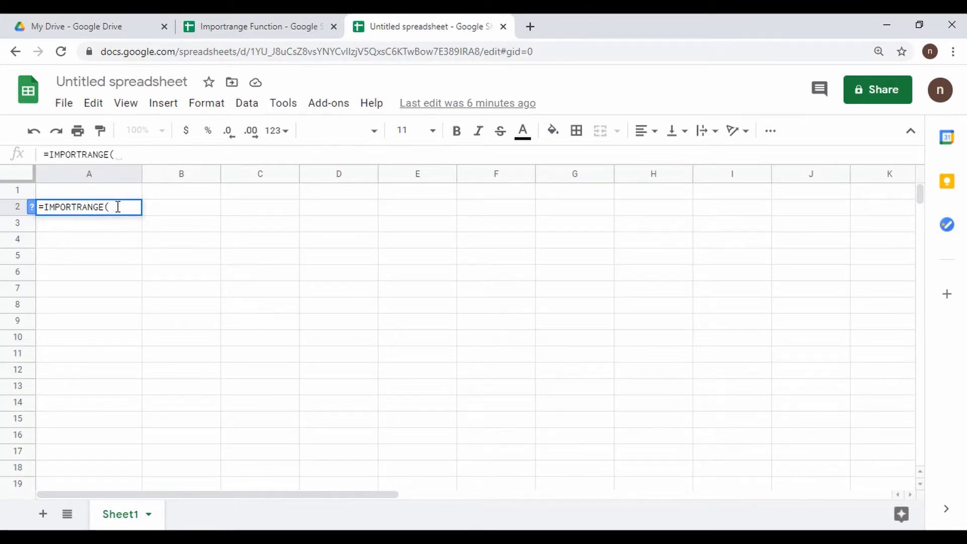
- Add the quoted source spreadsheet ID as IMPORTRANGE's first argument, followed by a comma
type("\"")
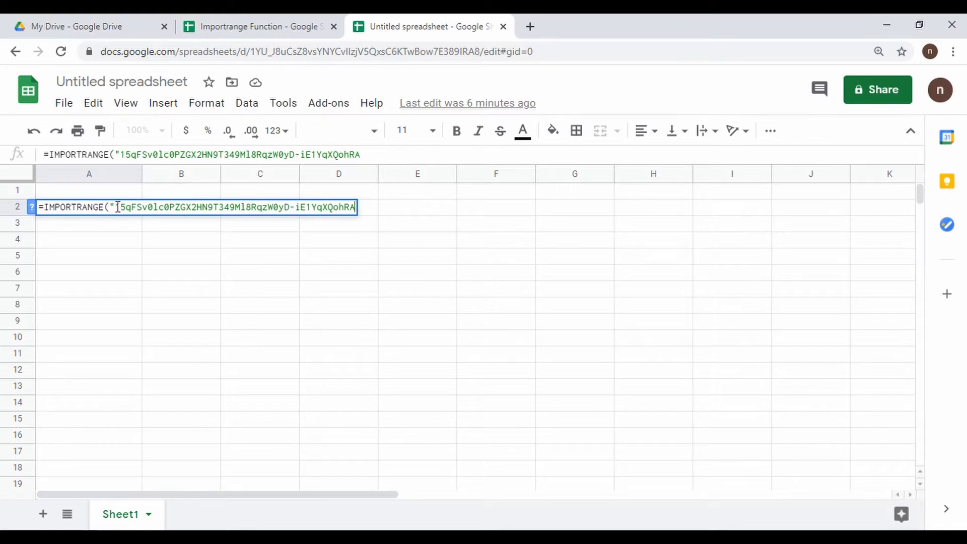
type("\",")
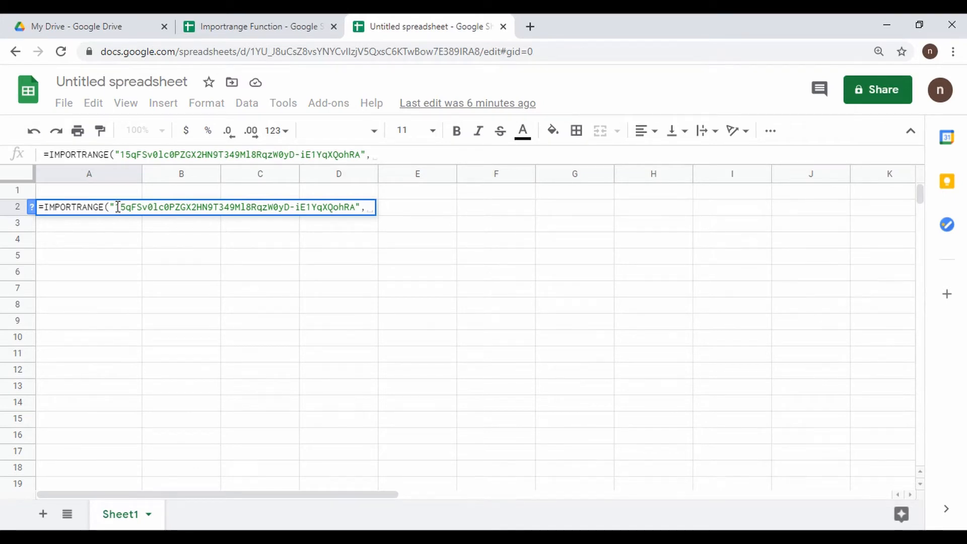
- Check cells A1 and C3 in the source sheet as the range to import
left_click(232, 27)
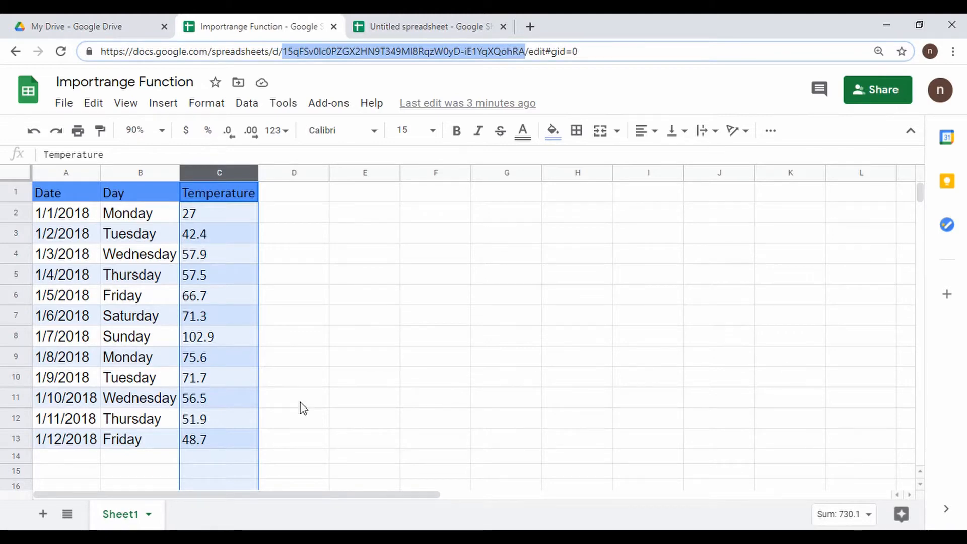
left_click(46, 196)
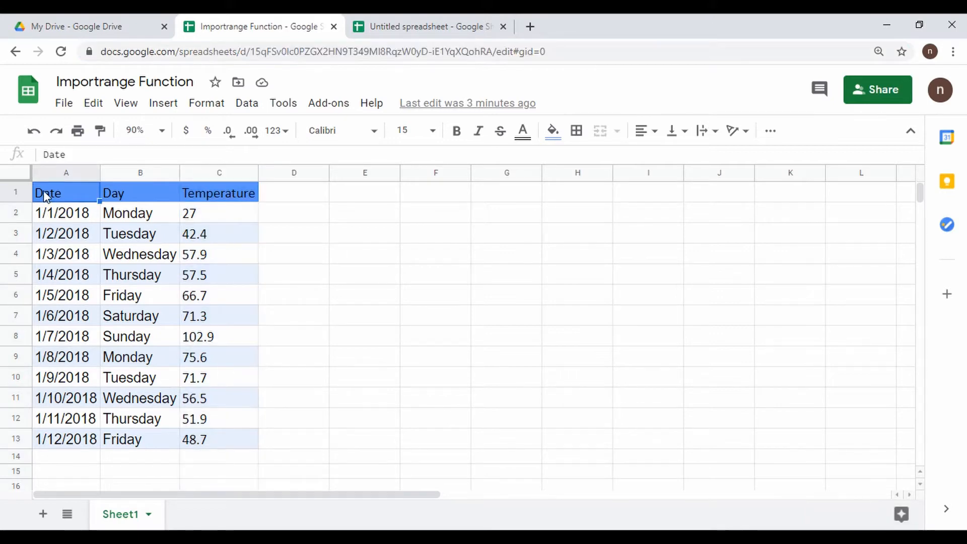
left_click(240, 237)
left_click(474, 26)
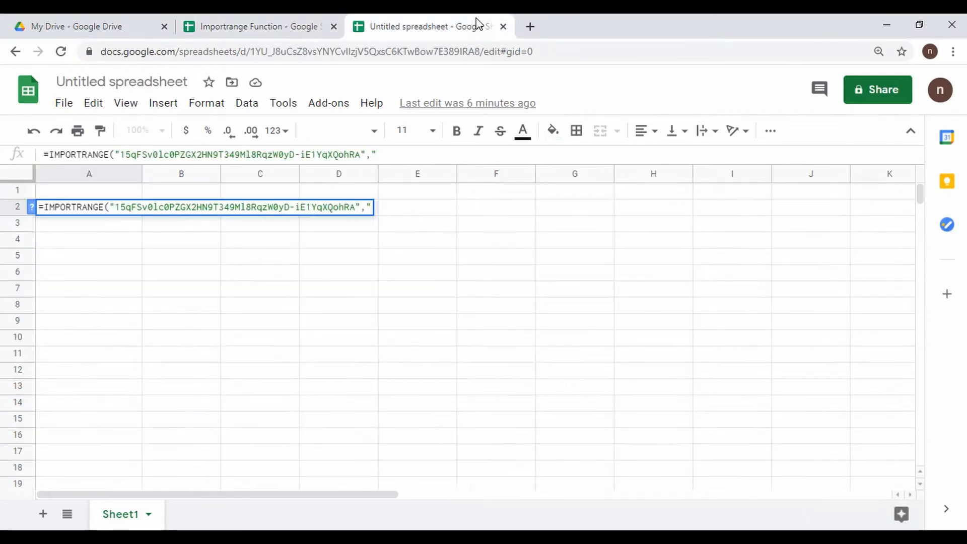
- Finish the formula with range "Sheet1!A1:C3", importing the header and two rows into A2:C4
left_click(400, 154)
type("Sh")
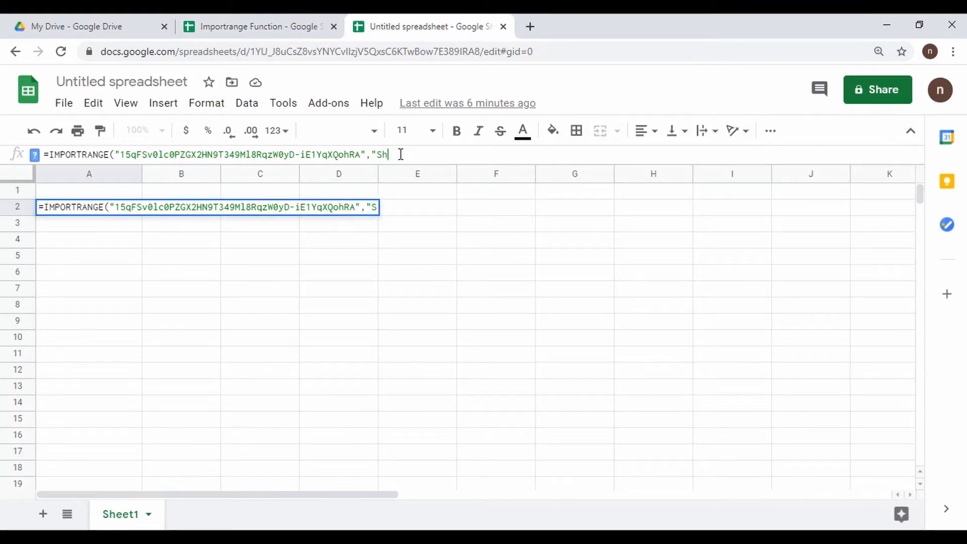
type("eet1!")
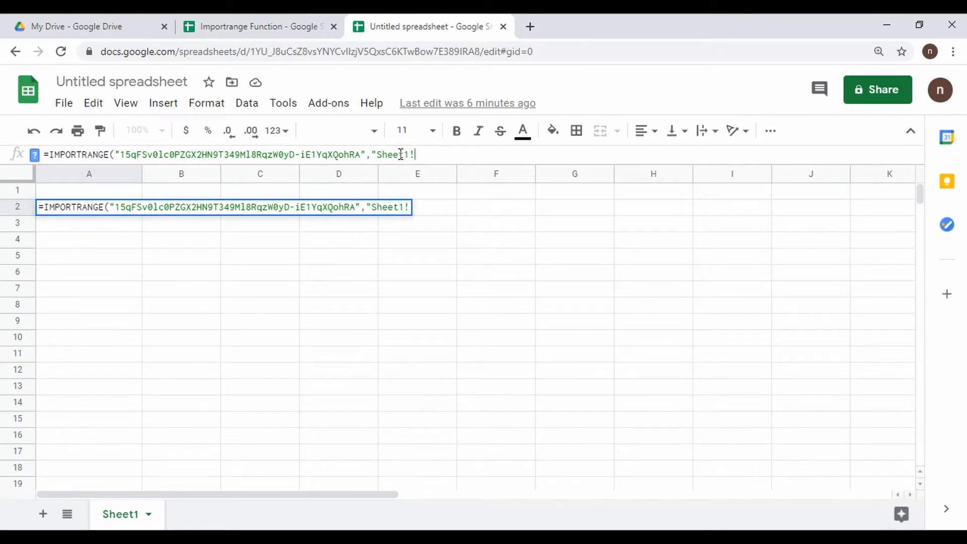
type("A1:C3")
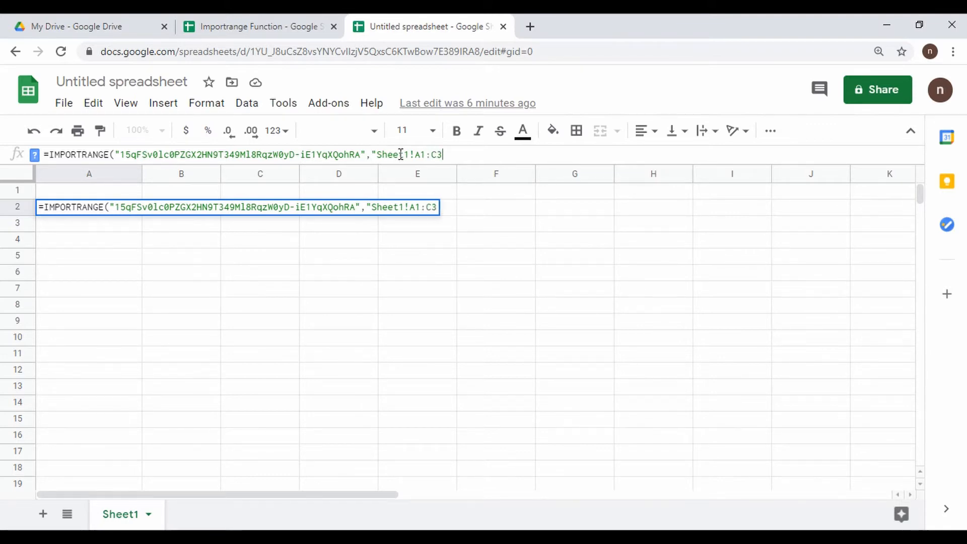
type("\")")
key("Return")
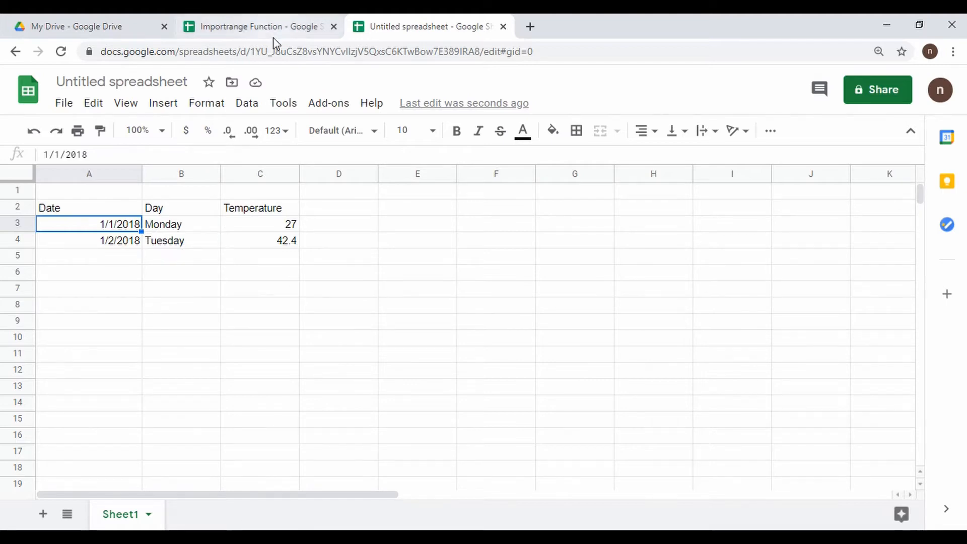
- Enter the label 'Total Temperature' in cell A6 of the new spreadsheet
left_click(280, 25)
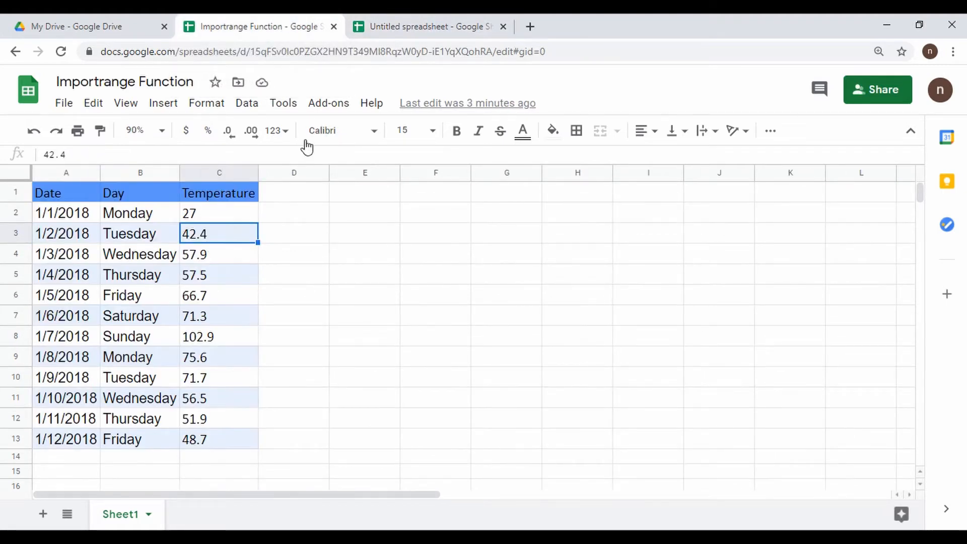
left_click(436, 28)
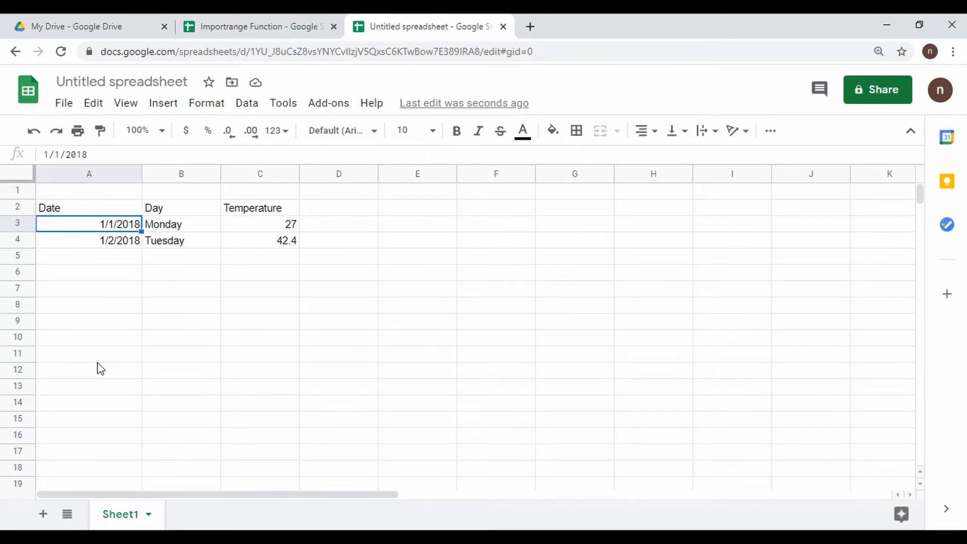
left_click(105, 275)
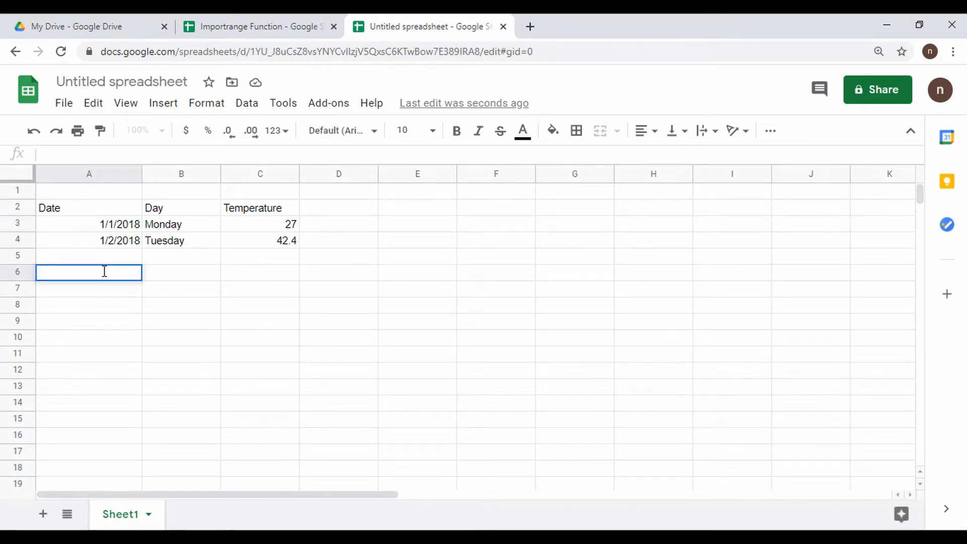
type("Total ")
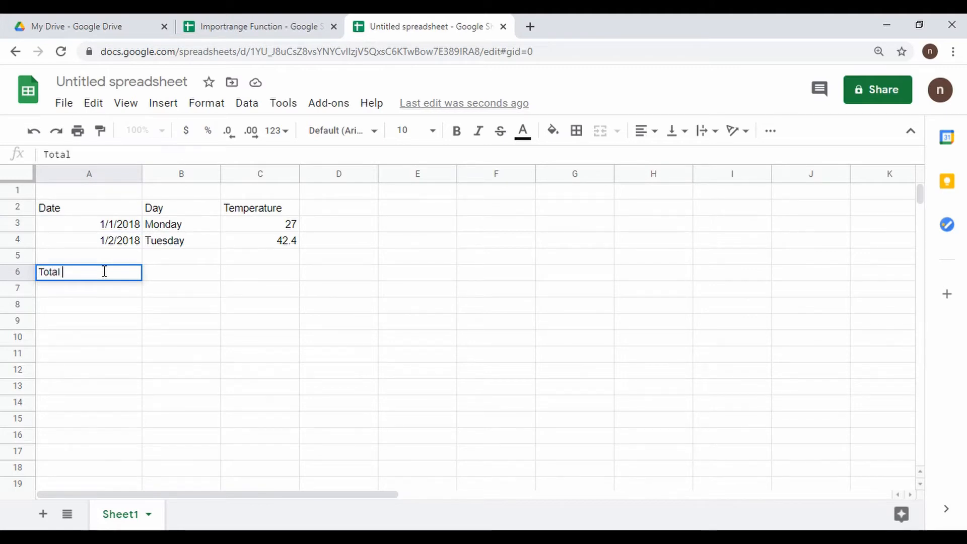
type("Temp")
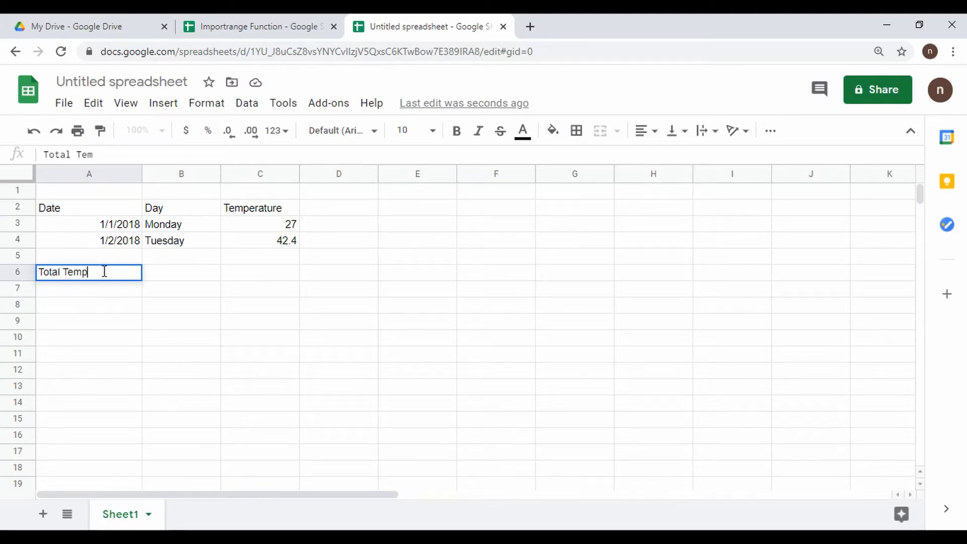
type("erature")
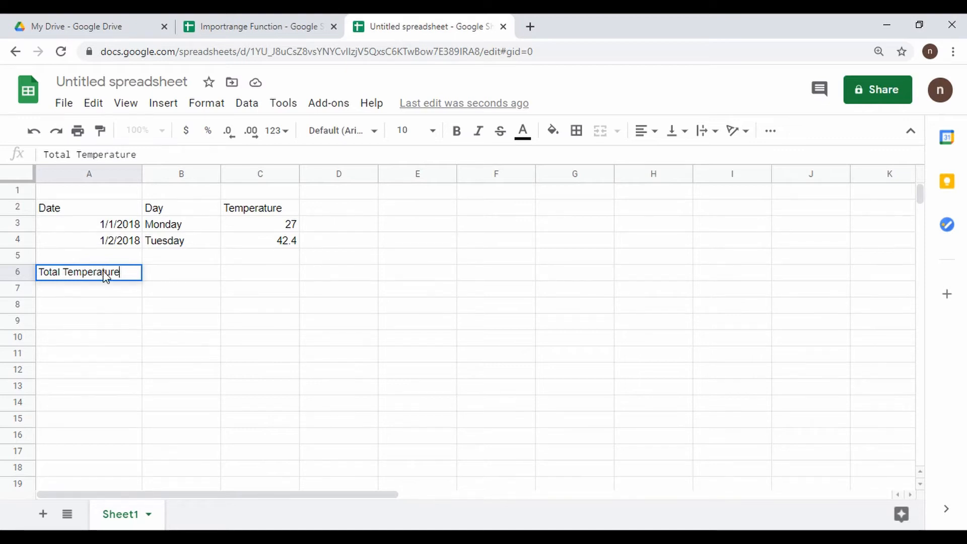
key("Tab")
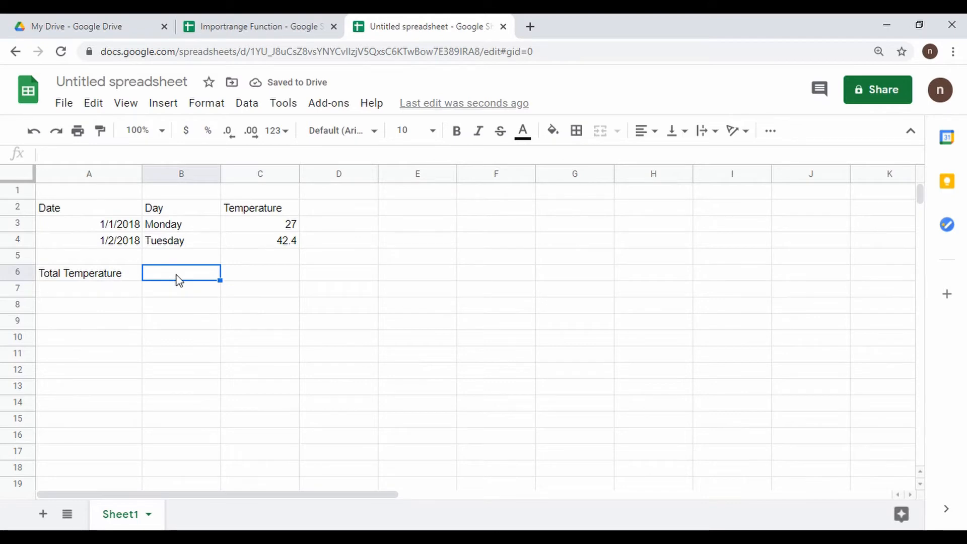
- Start a SUM of IMPORTRANGE in B6 with the pasted source ID and a Sheet1 range
double_click(179, 279)
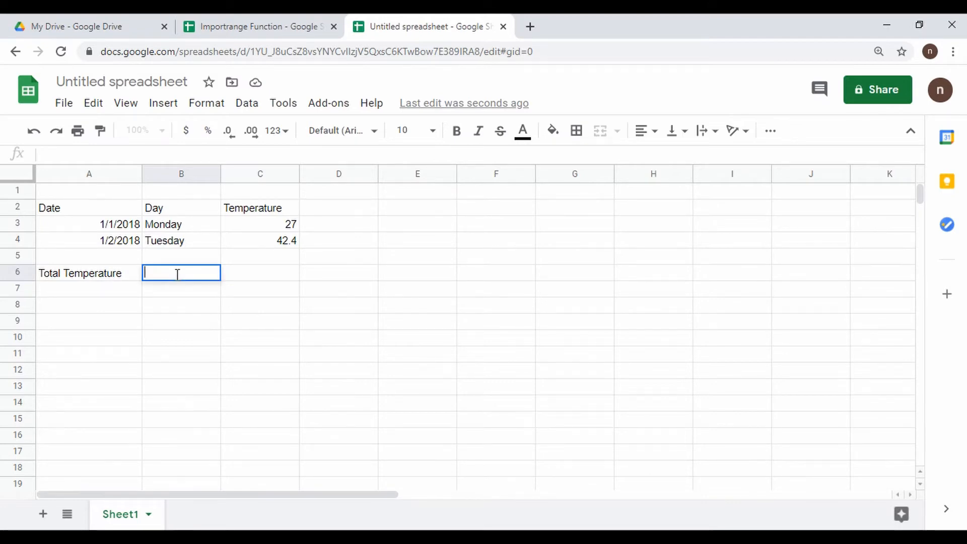
type("=sum")
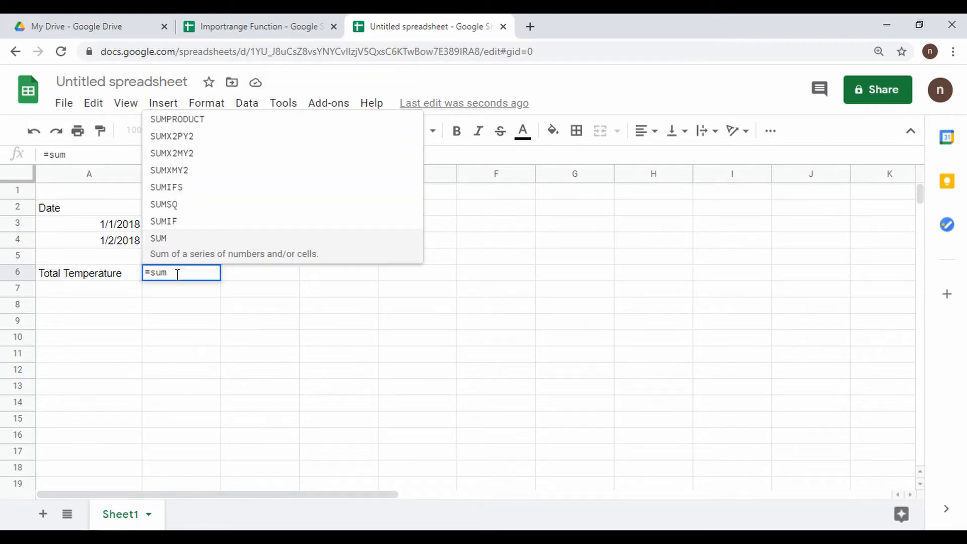
key("ctrl+plus")
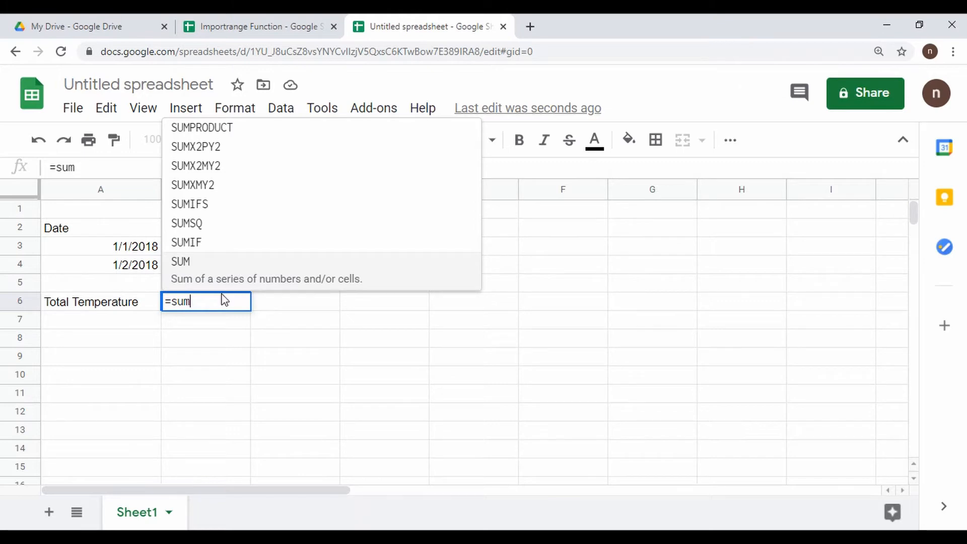
type("(")
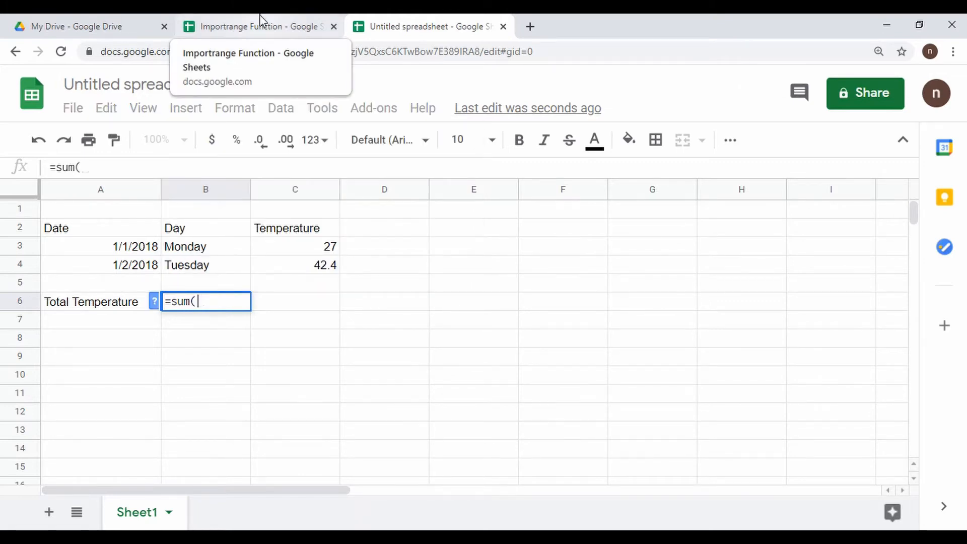
type("impo")
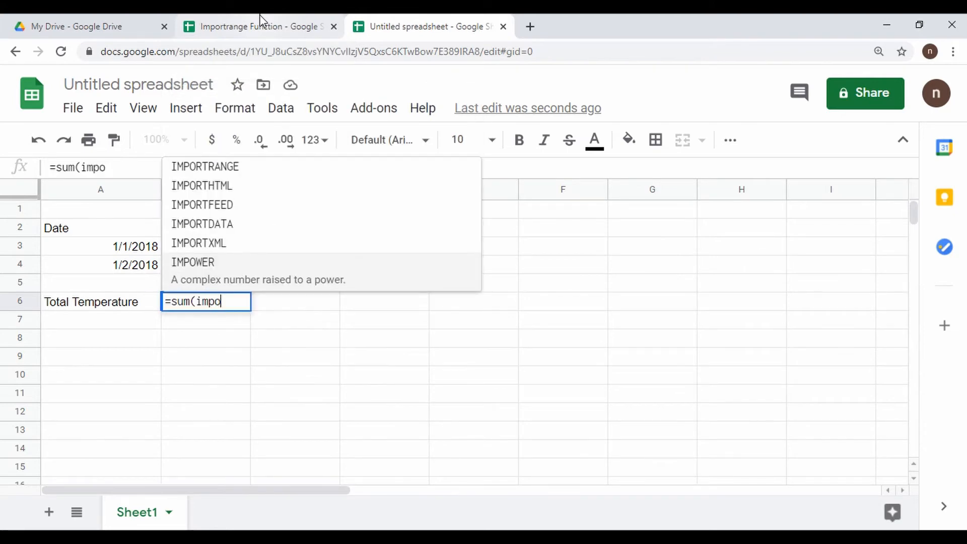
left_click(272, 174)
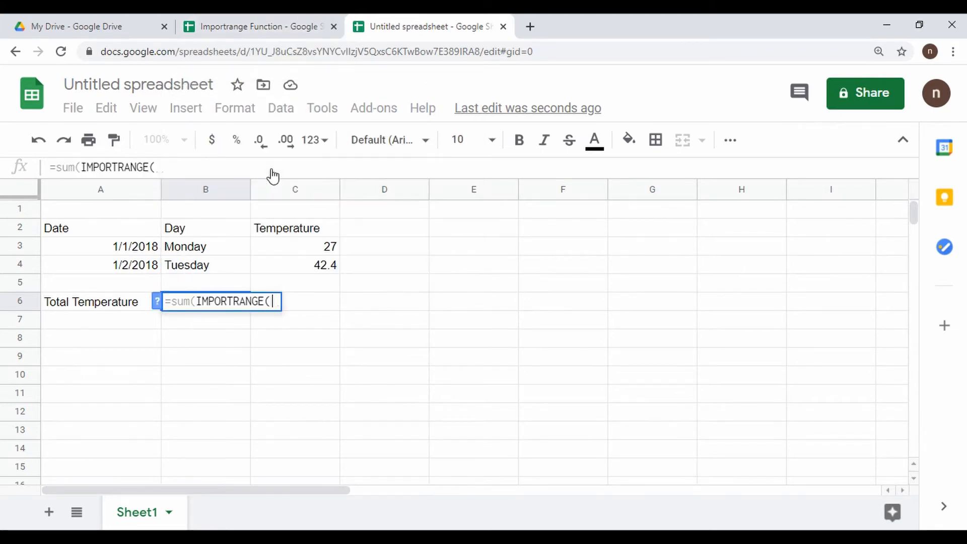
type("\"")
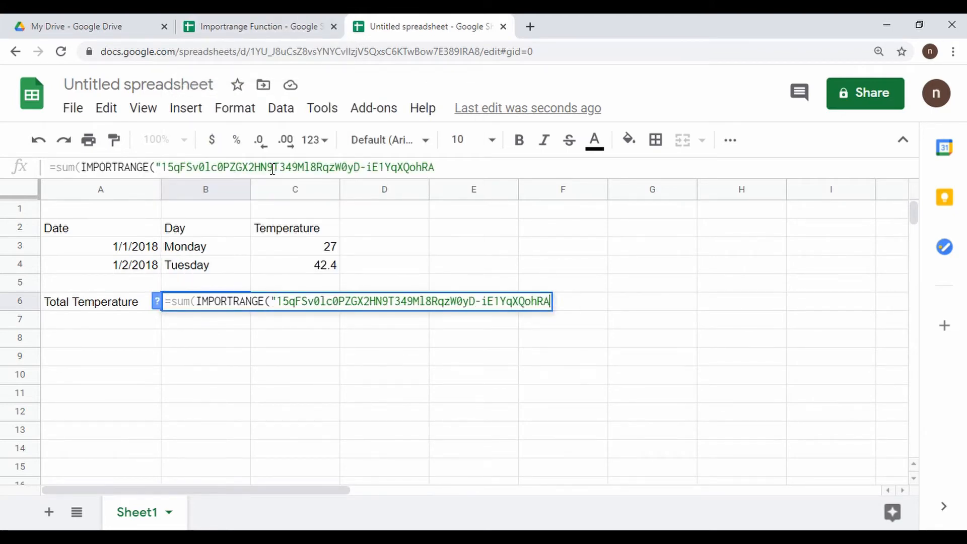
type("\", ")
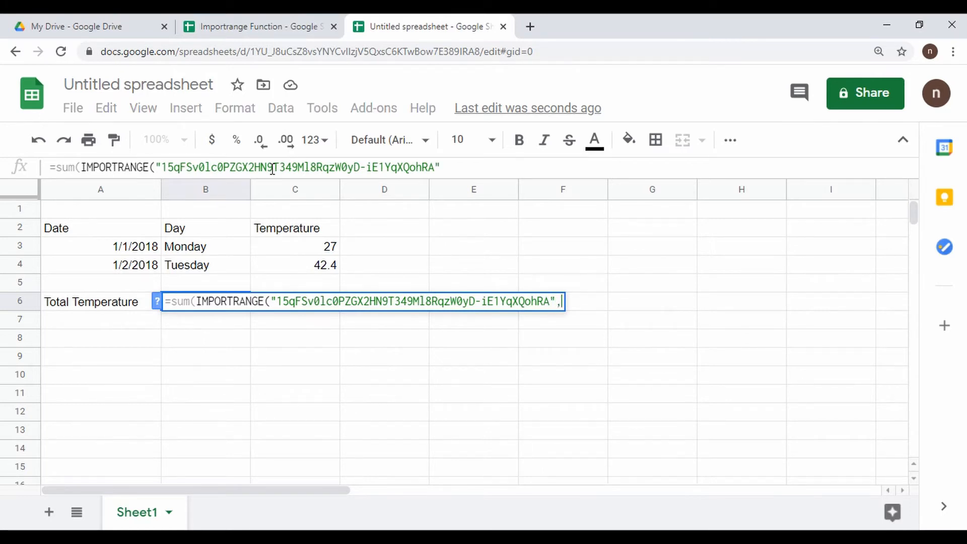
type("\"")
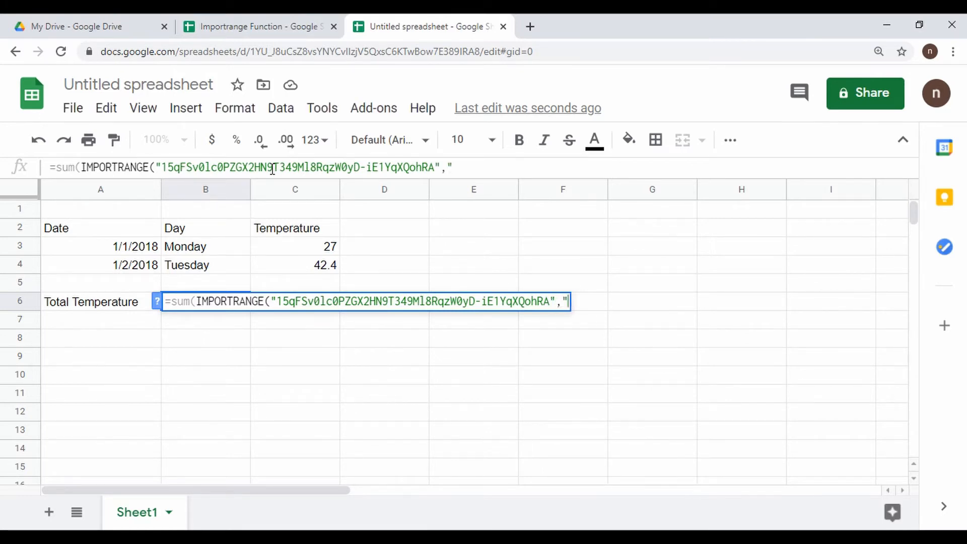
type("She")
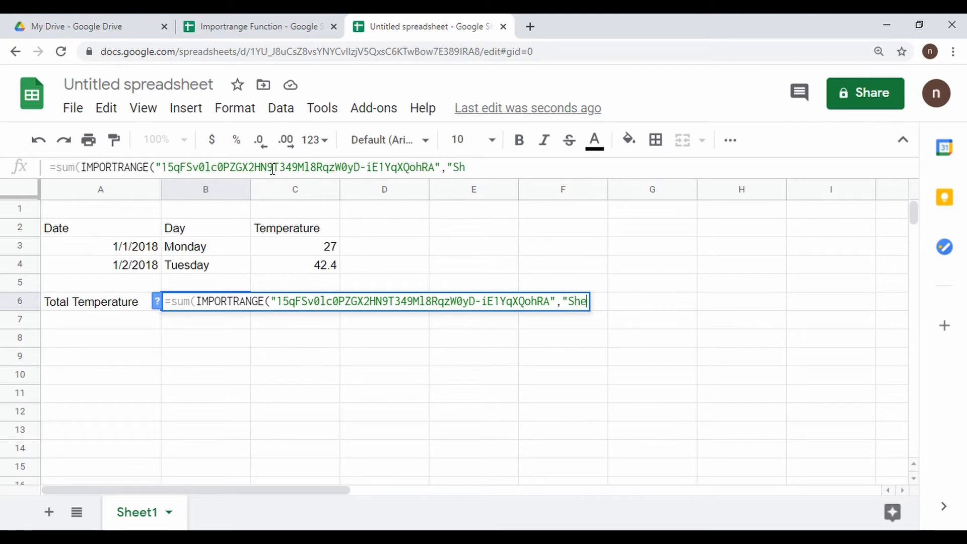
type("et1!")
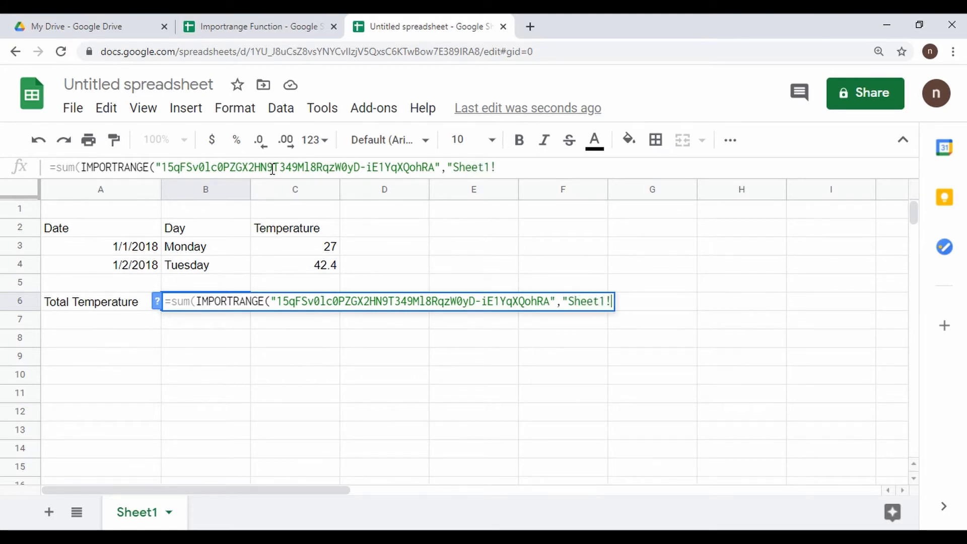
- Complete the range as "Sheet1!C2:C" so B6 shows the total temperature 730.1
left_click(241, 21)
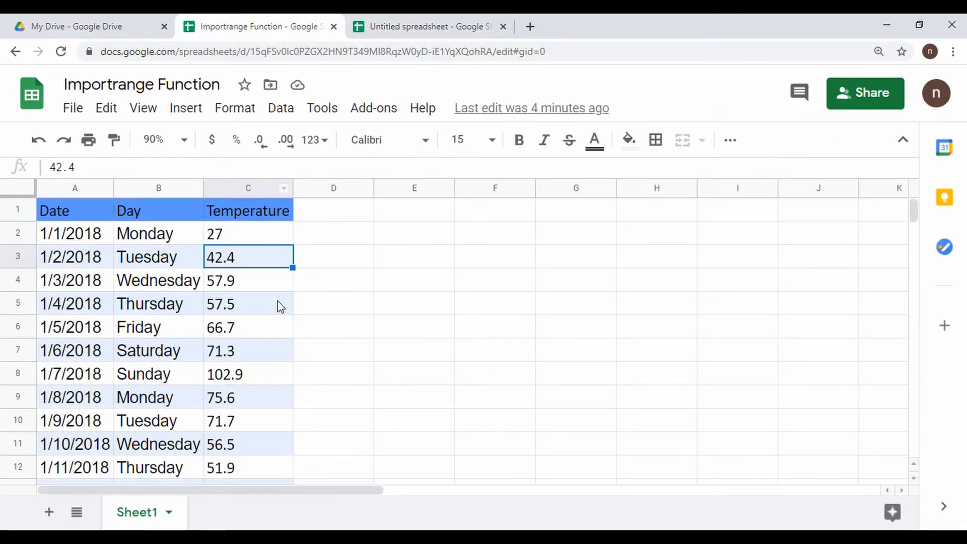
left_click(441, 25)
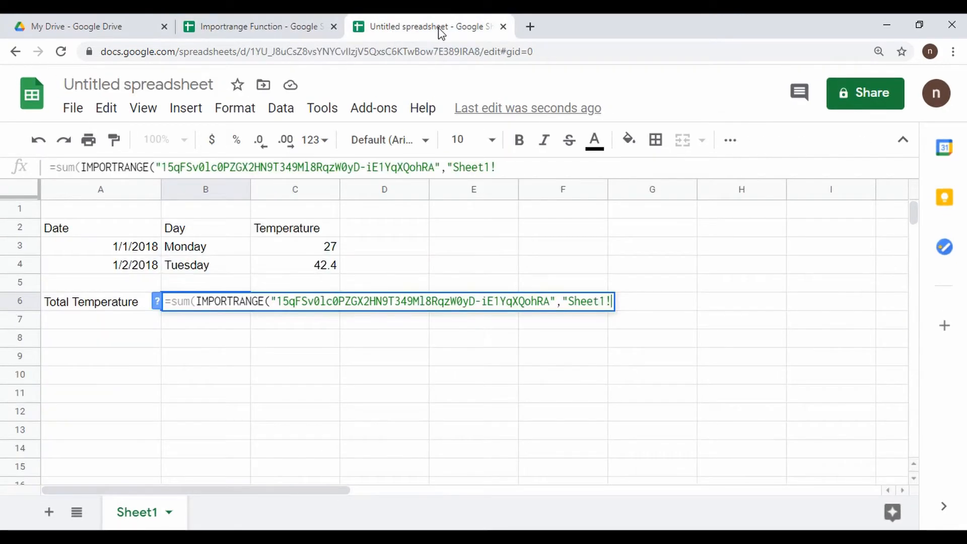
left_click(532, 162)
type("C2:C")
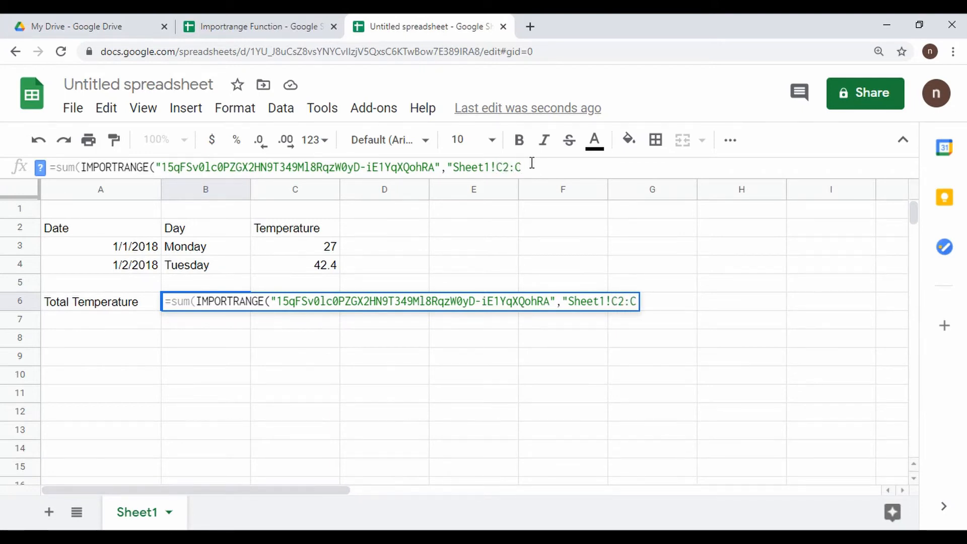
type("\")")
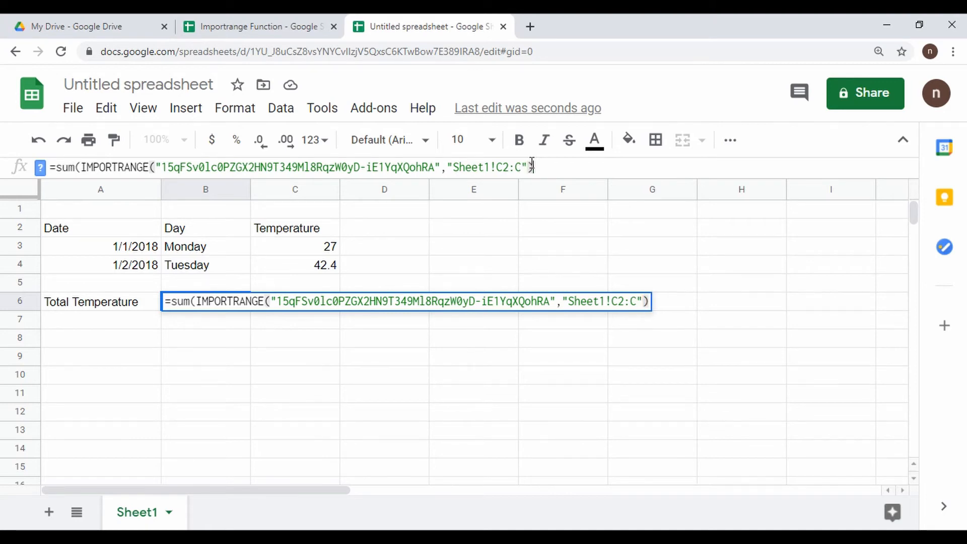
key("Return")
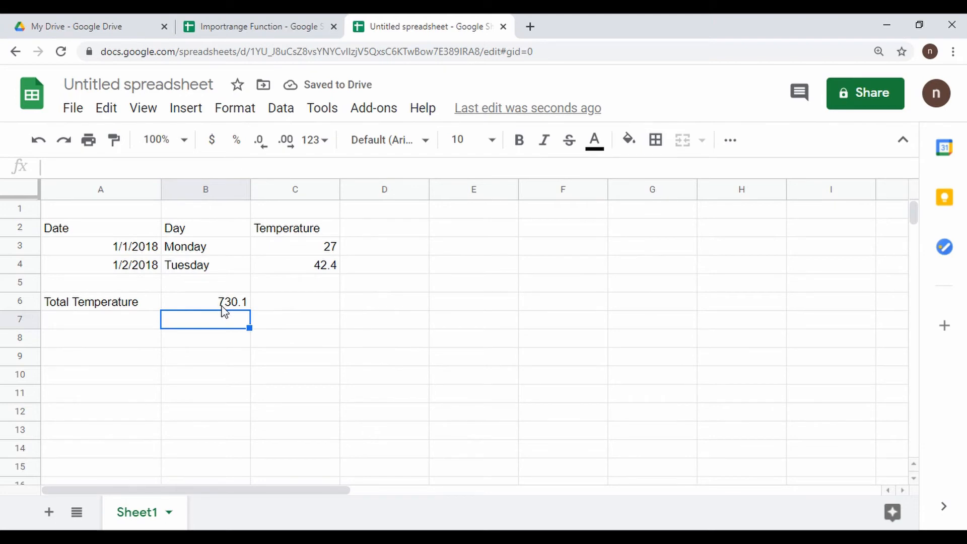
- Type 'Average Temperature' into cell A7 below the total row, then start editing B7
double_click(73, 319)
type("Avera")
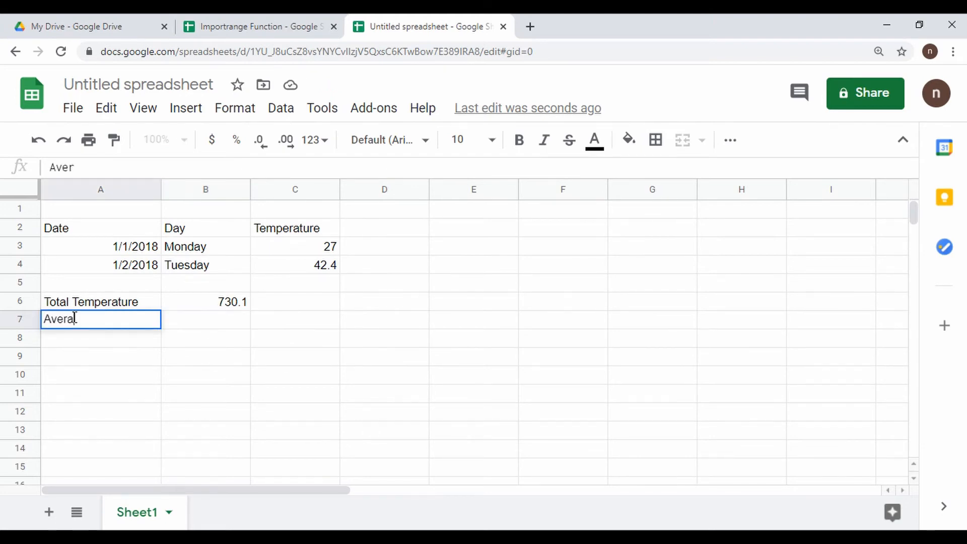
type("ge Temperat")
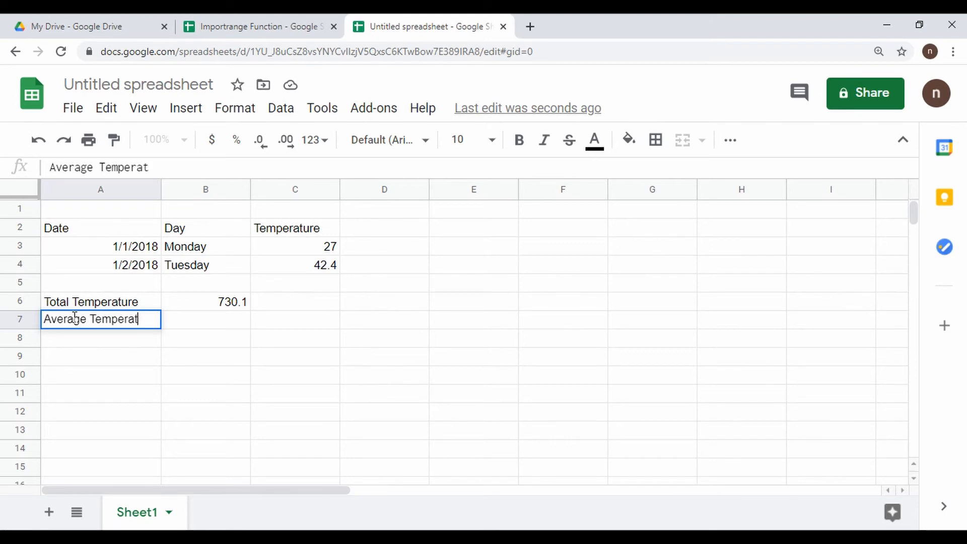
type("ure")
key("Return")
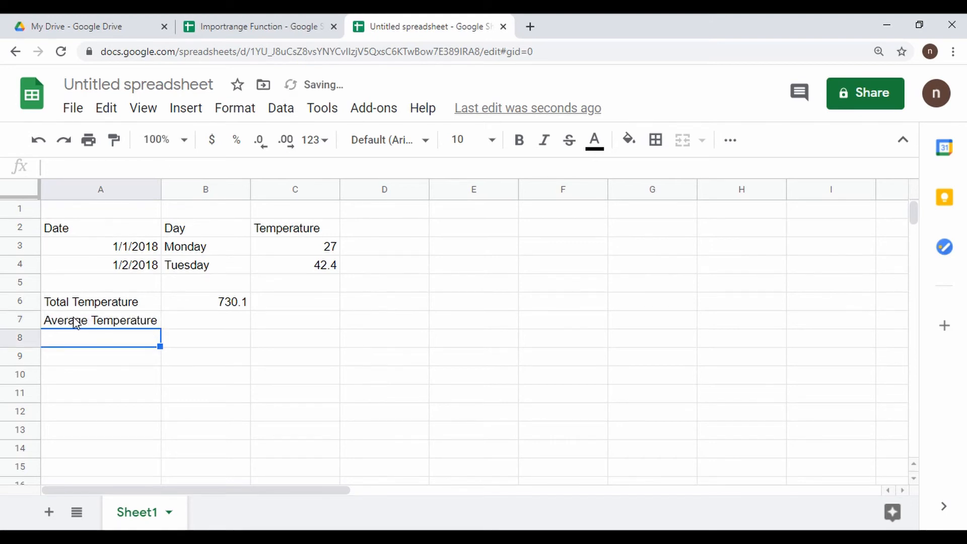
double_click(171, 317)
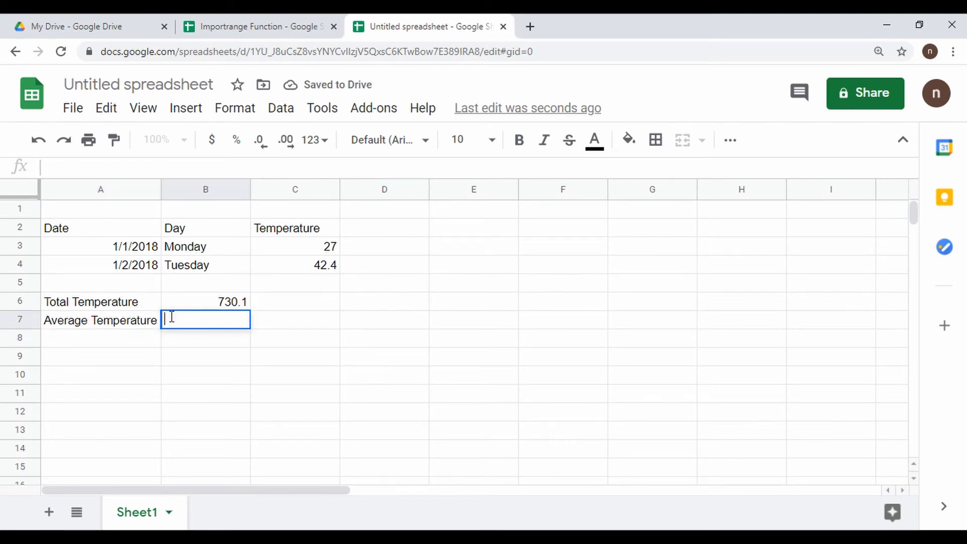
- Enter =AVERAGE(IMPORTRANGE(source ID, "Sheet1!C2:C")) in B7, showing 60.84166667
type("=aver")
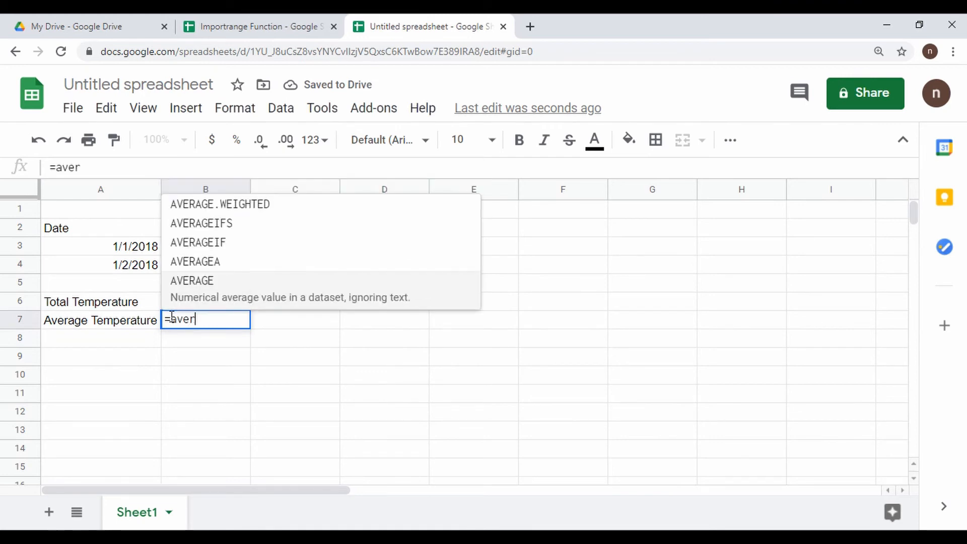
left_click(201, 299)
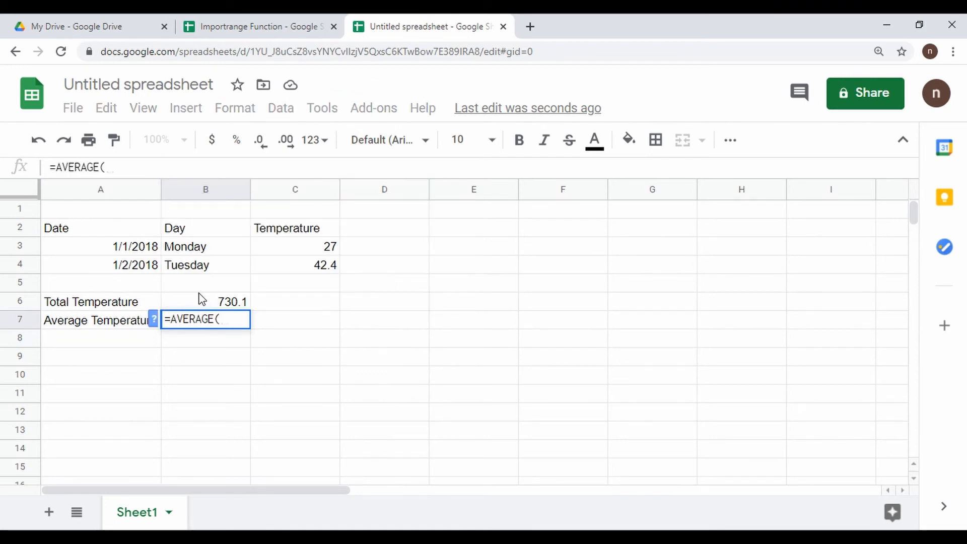
type("imp")
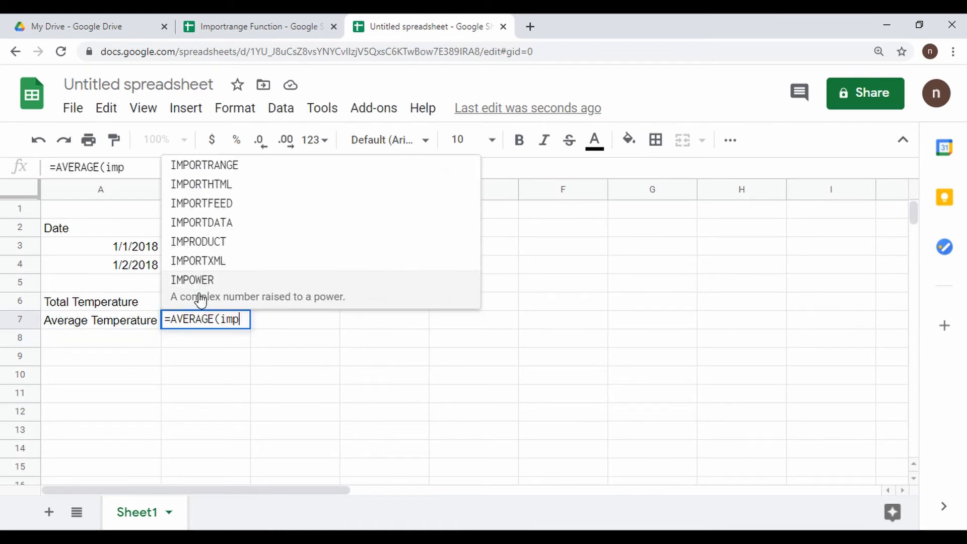
left_click(259, 171)
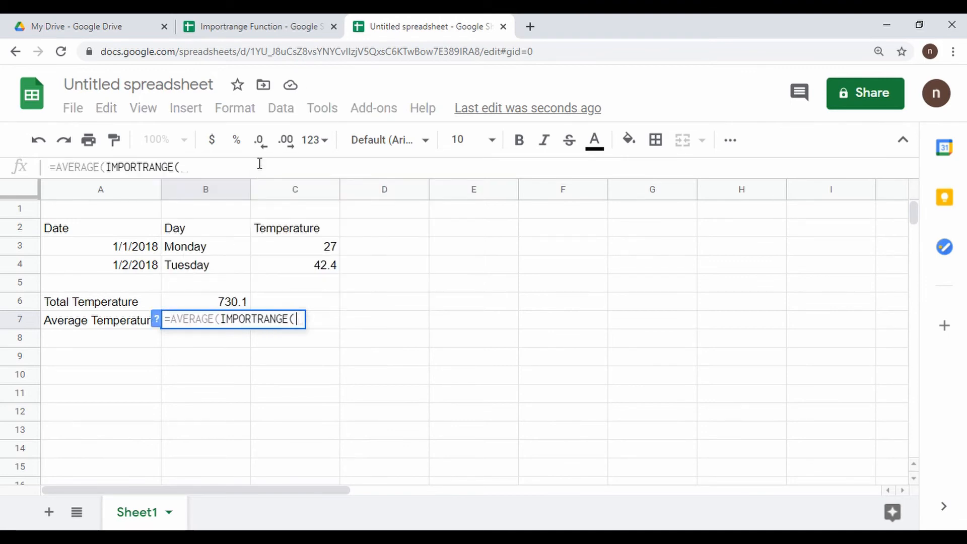
type("\"")
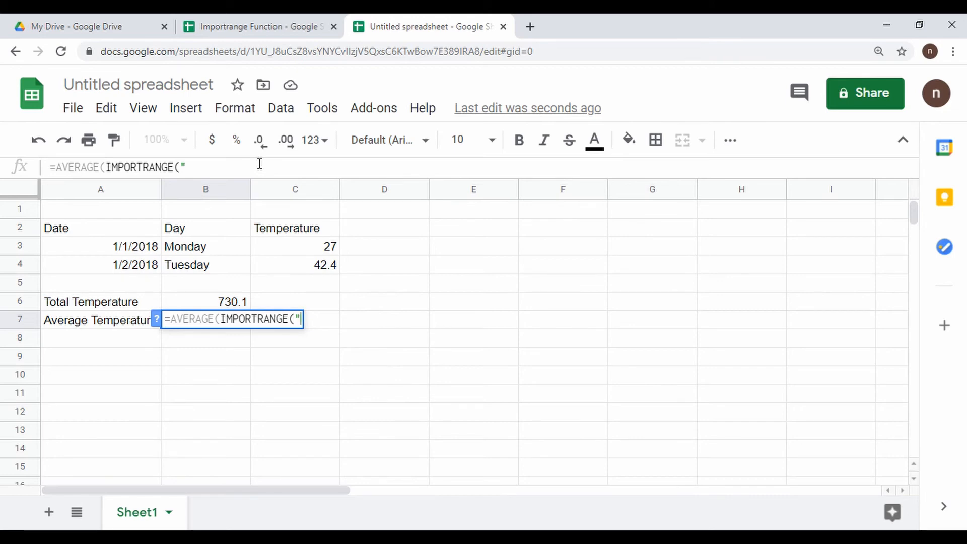
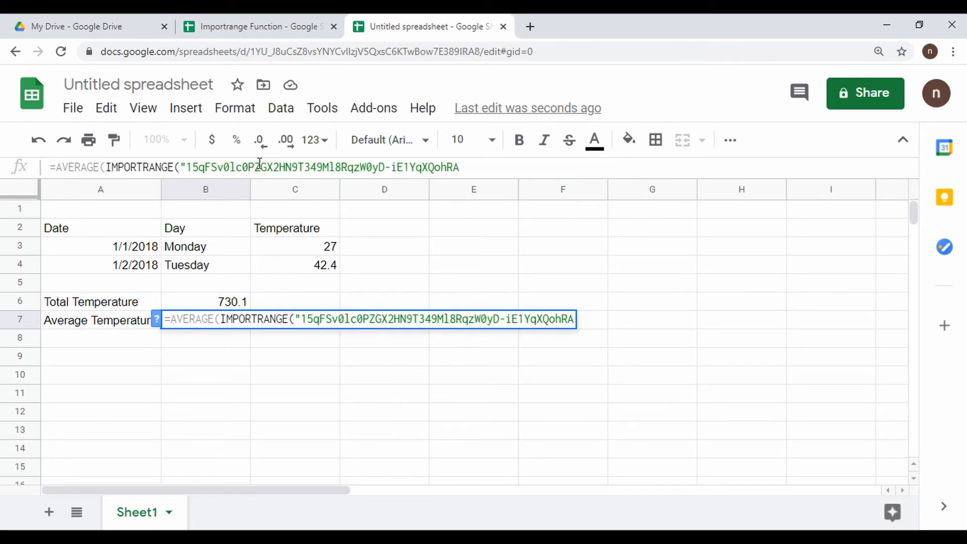
type("\", ")
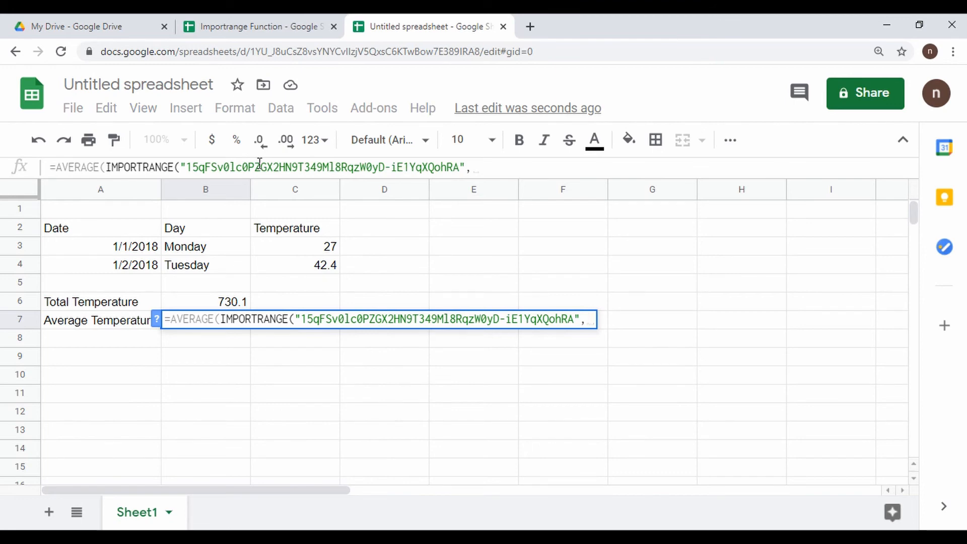
type("\"")
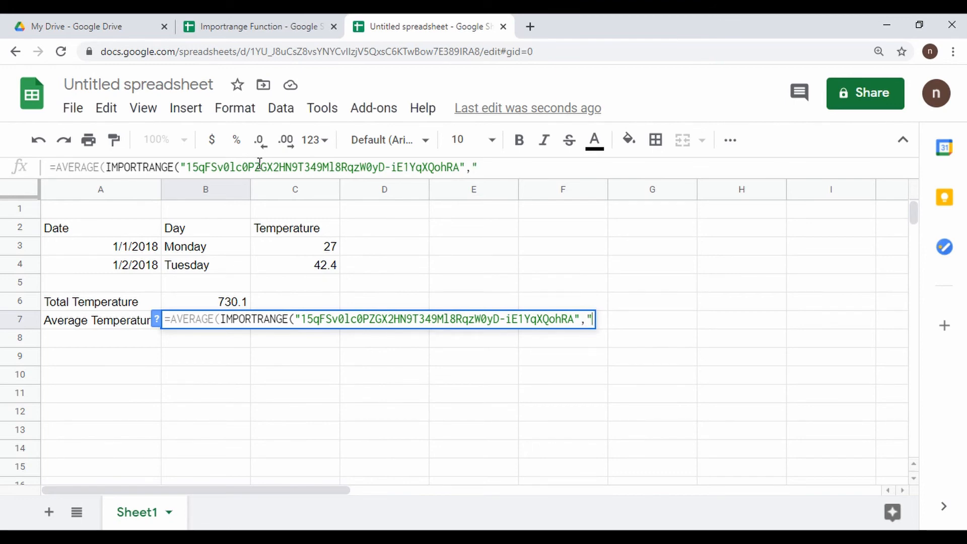
type("Sheet")
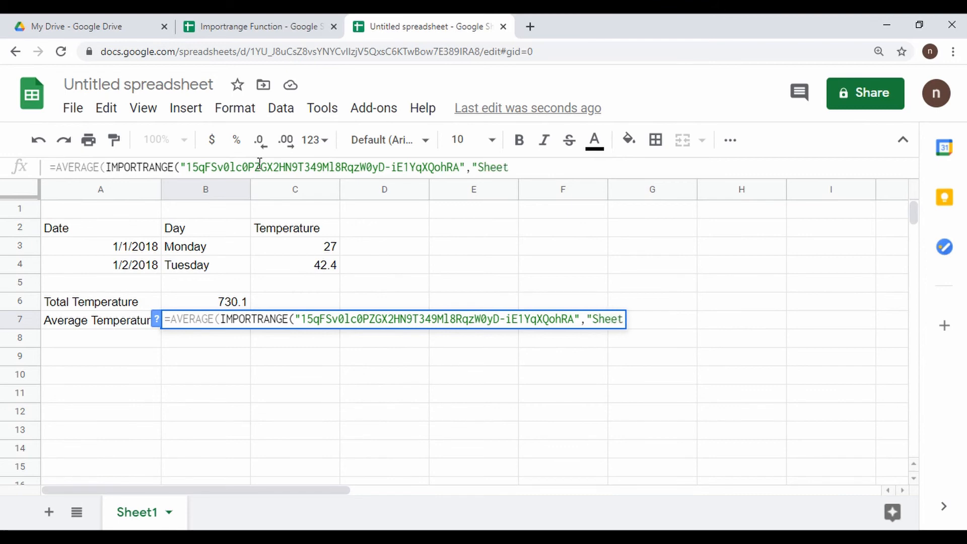
type("1!C2:")
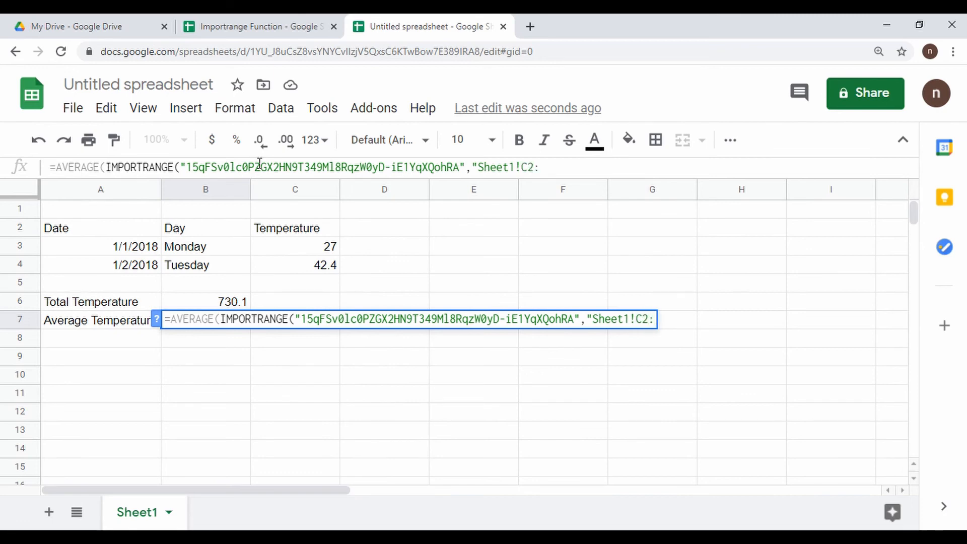
type("C")
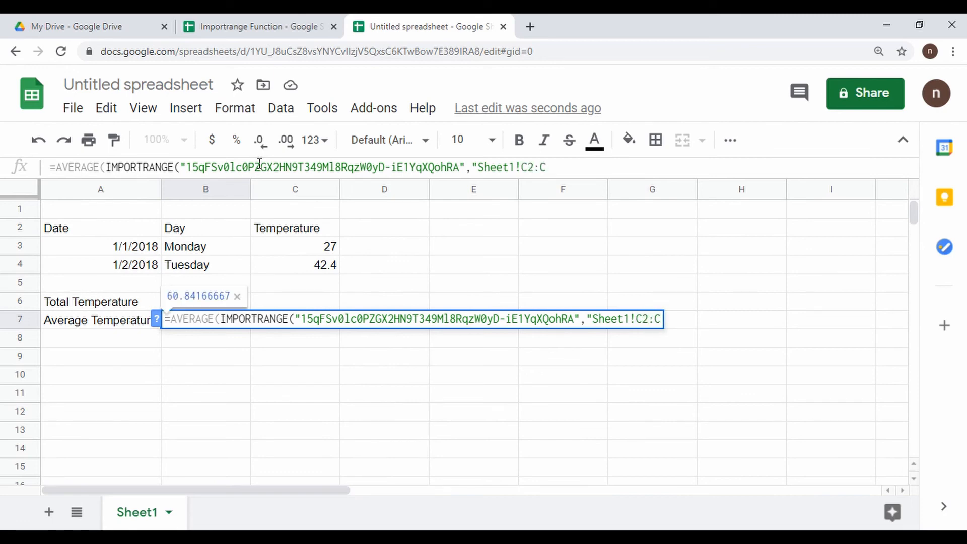
type("\"")
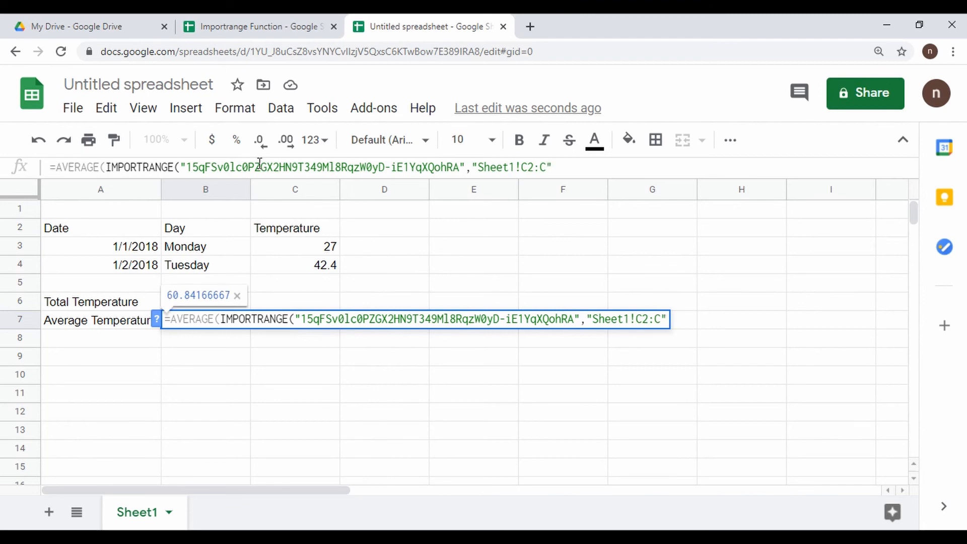
type(")")
key("Return")
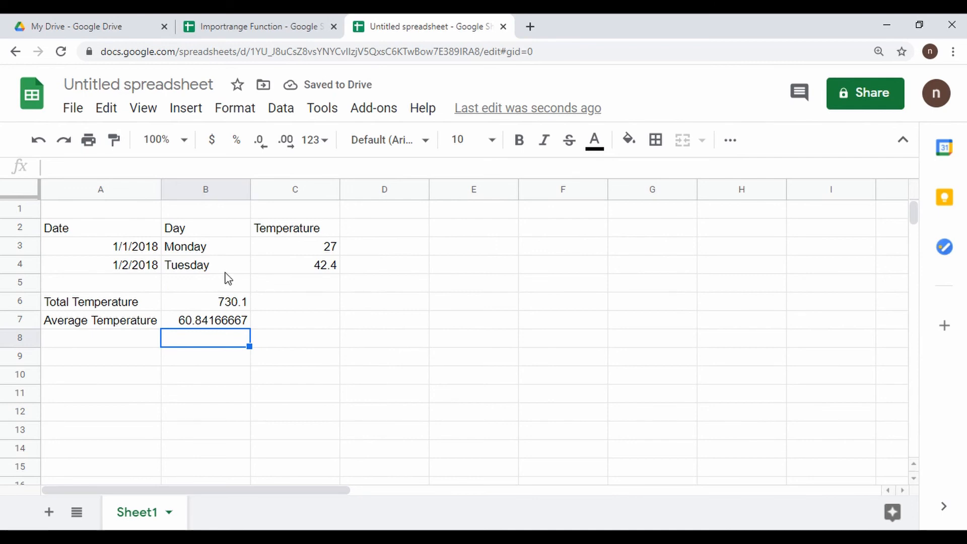
left_click(87, 234)
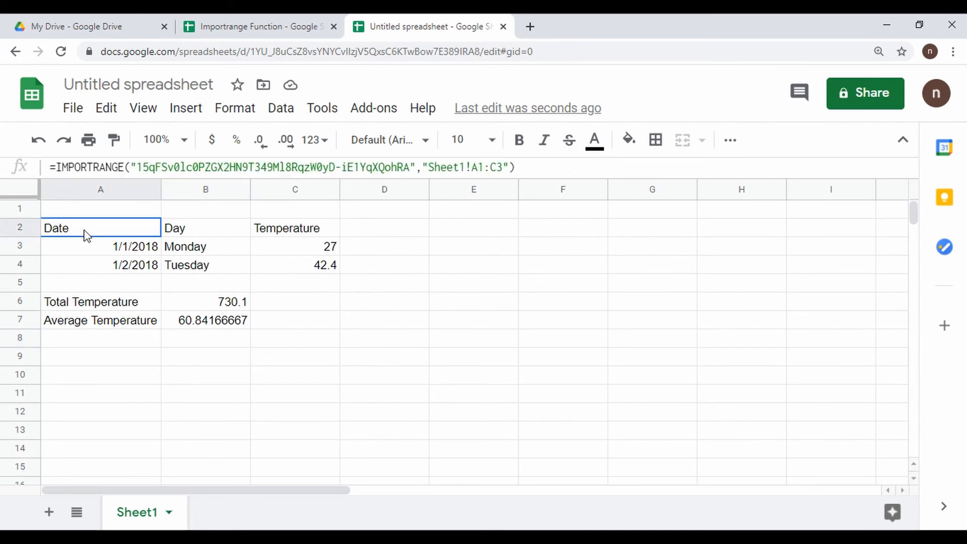
left_click(330, 270)
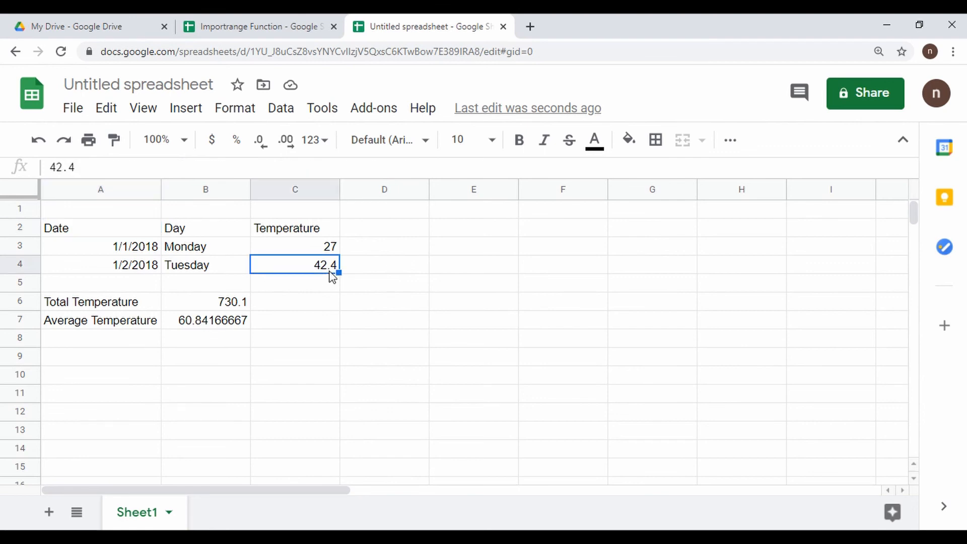
left_click(113, 302)
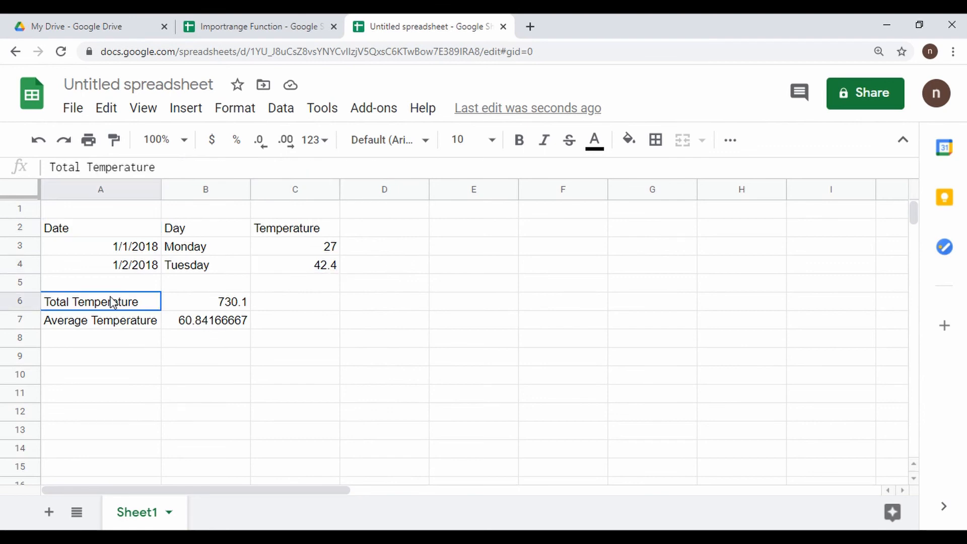
left_click(229, 303)
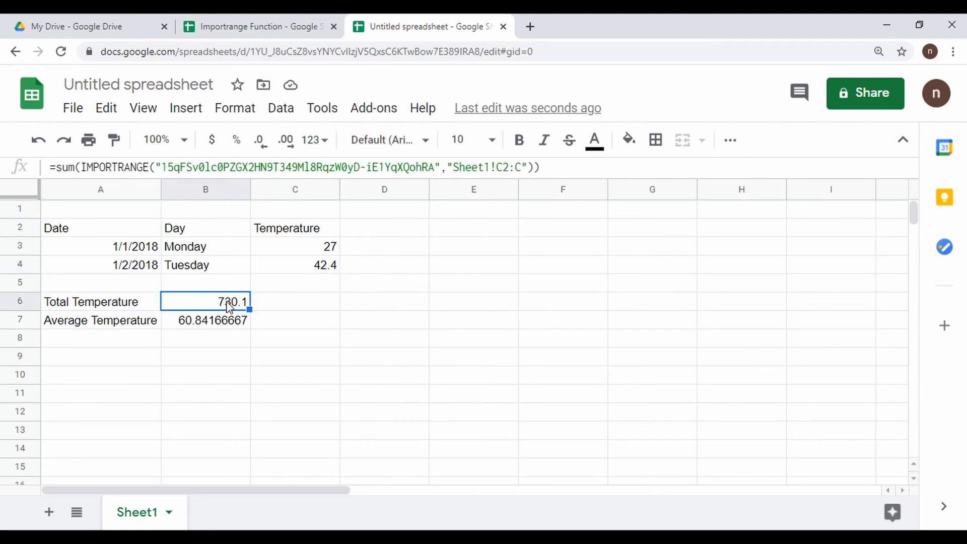
left_click(111, 306)
left_click(116, 321)
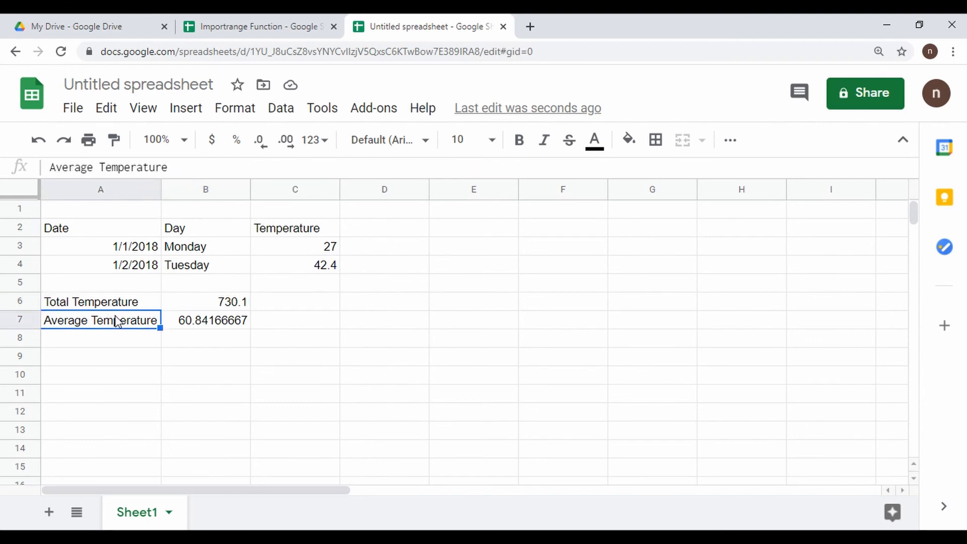